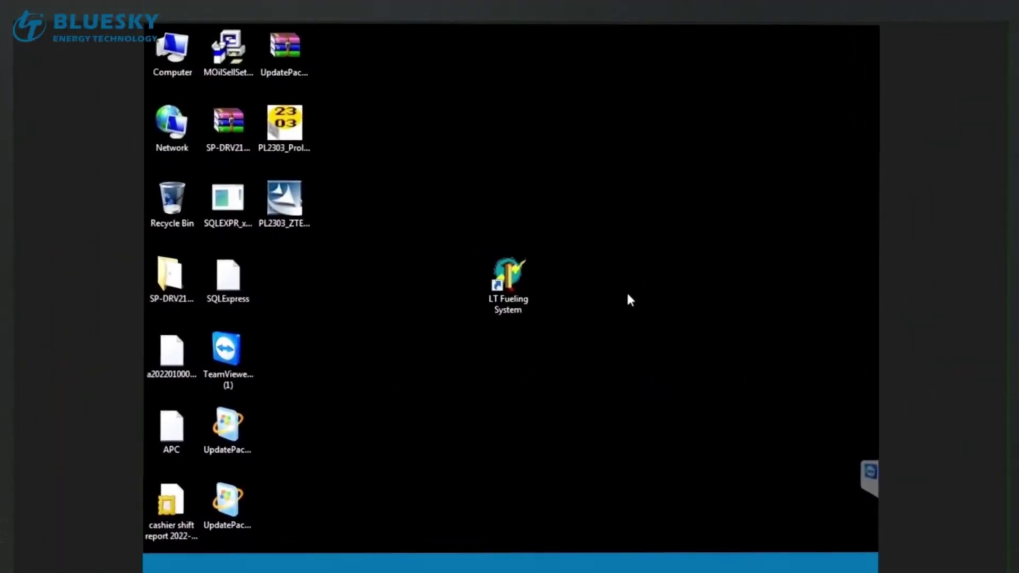
# Launch LT Fueling System from its desktop shortcut and log in
pyautogui.click(508, 280)
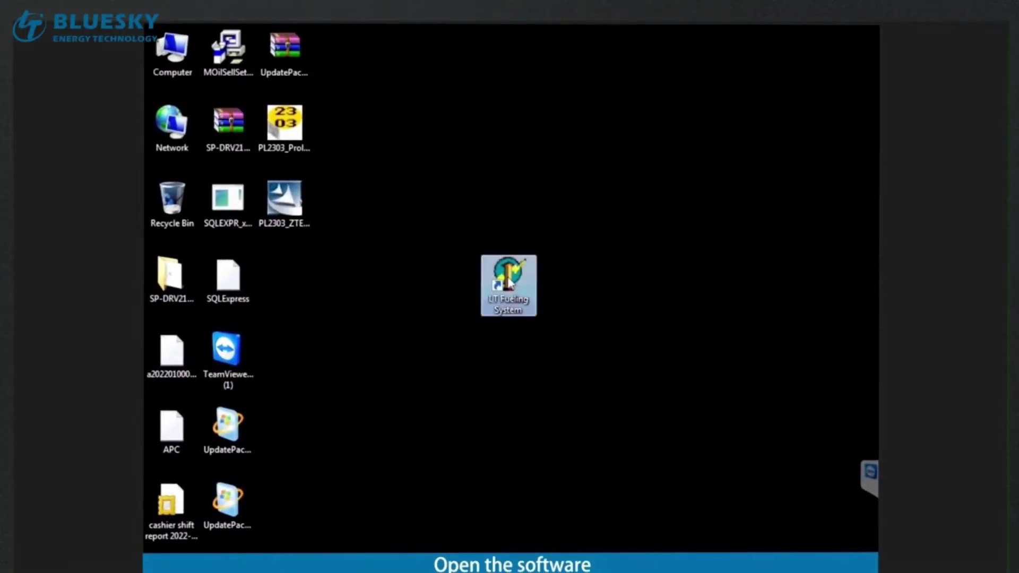
pyautogui.rightClick(508, 282)
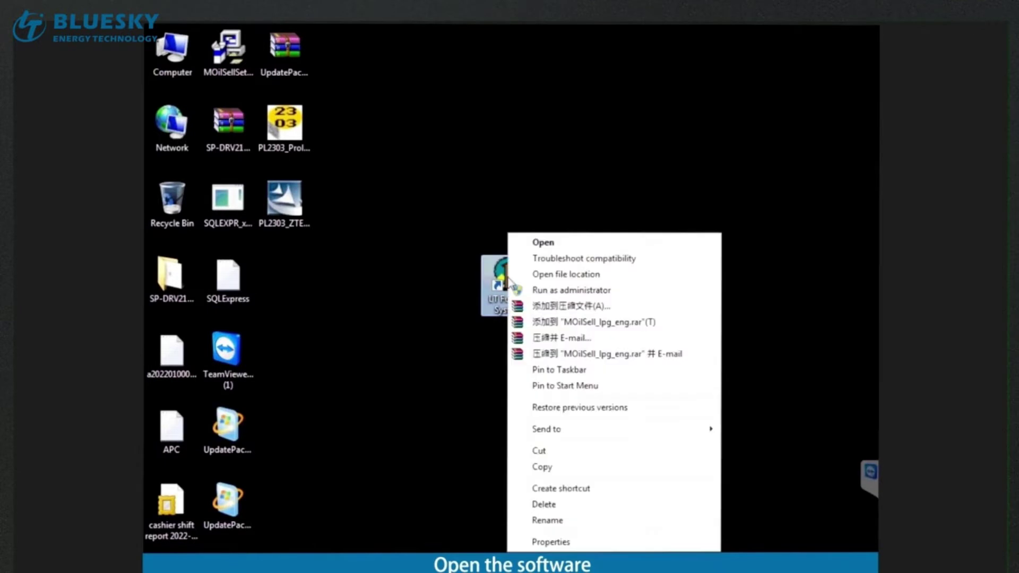
pyautogui.click(547, 244)
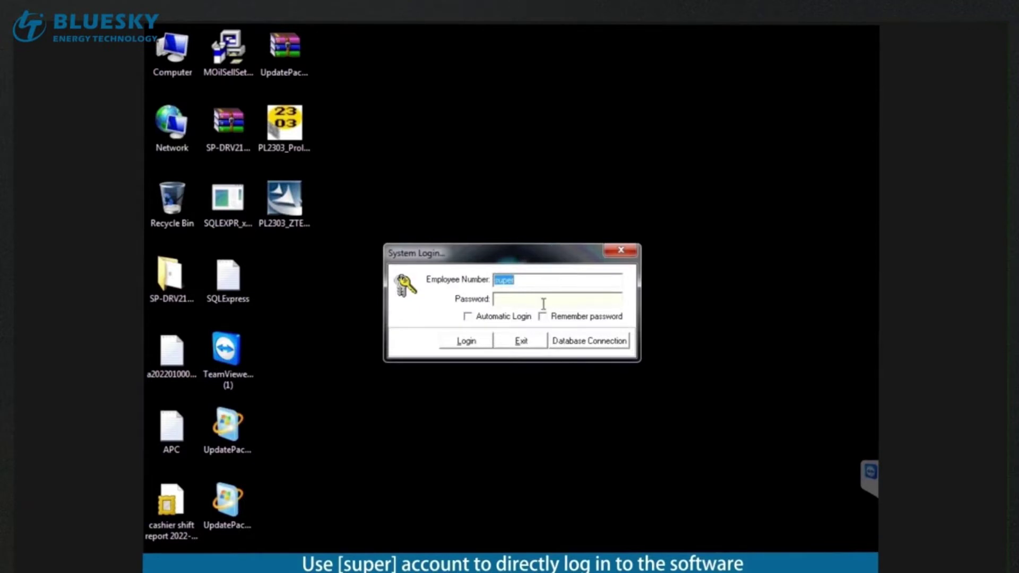
pyautogui.click(466, 342)
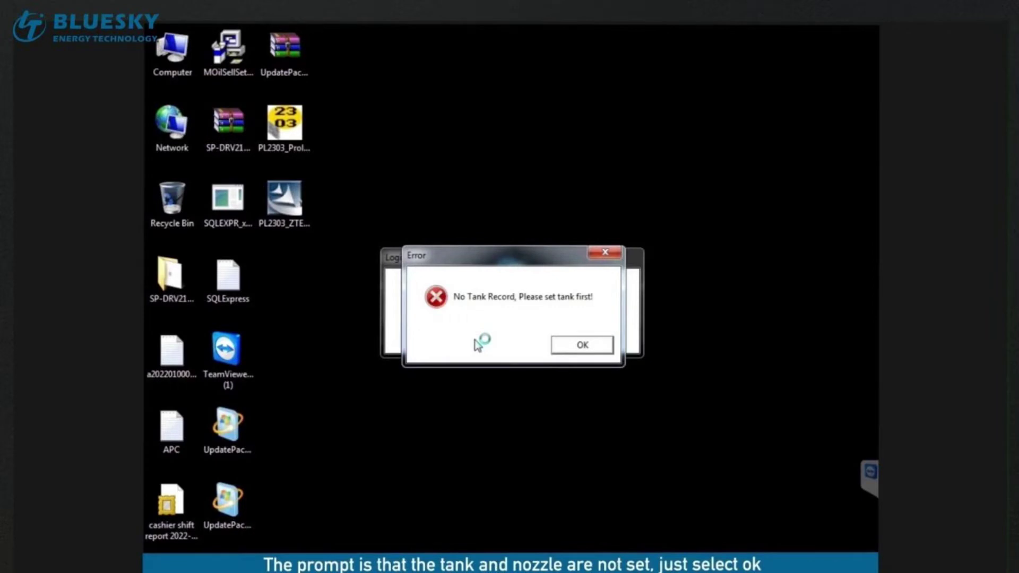
# Dismiss the no-tank warning, download product grades with 90#Gas selected, and close grade management
pyautogui.click(574, 351)
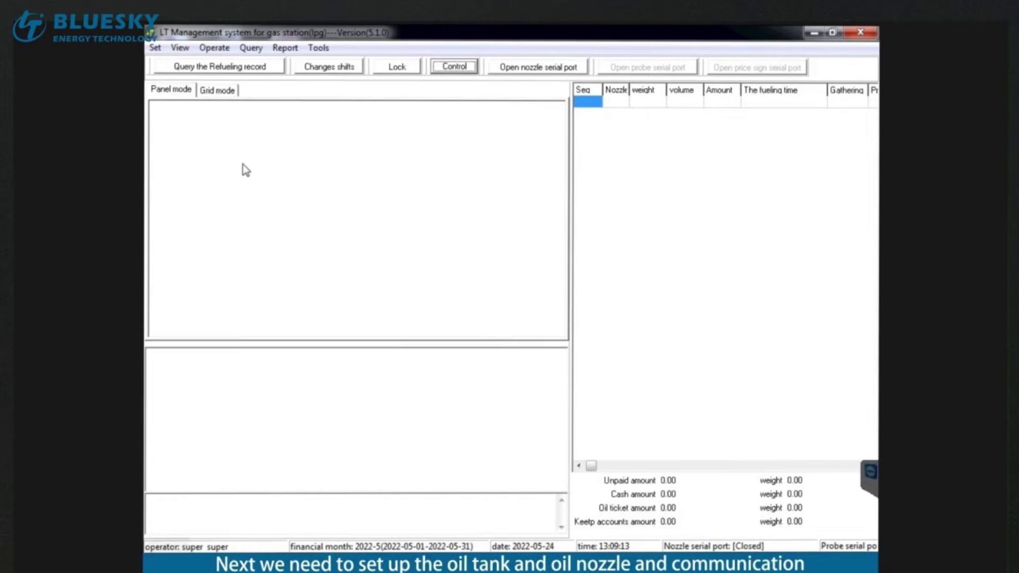
pyautogui.click(155, 48)
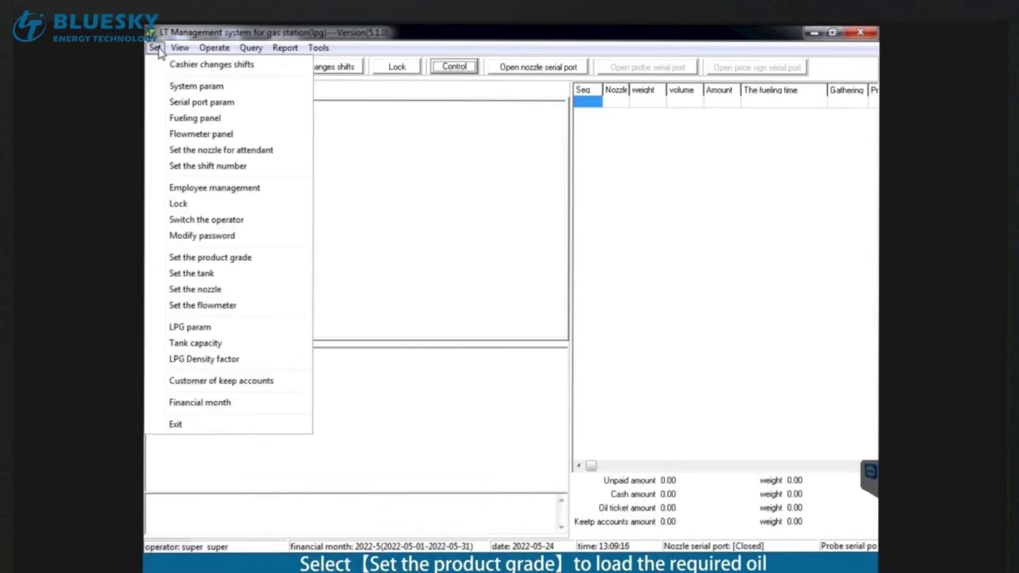
pyautogui.click(212, 260)
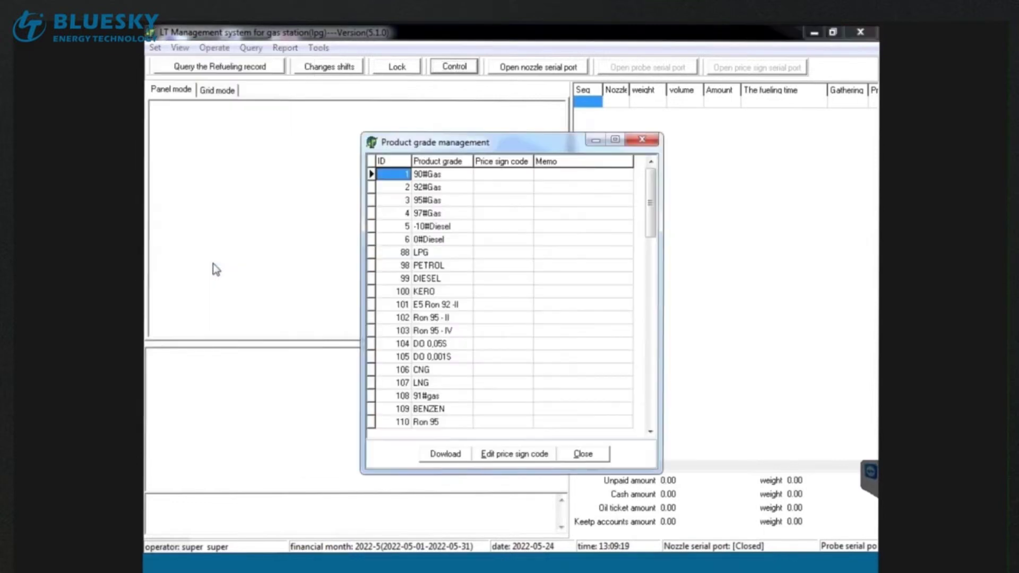
pyautogui.click(422, 176)
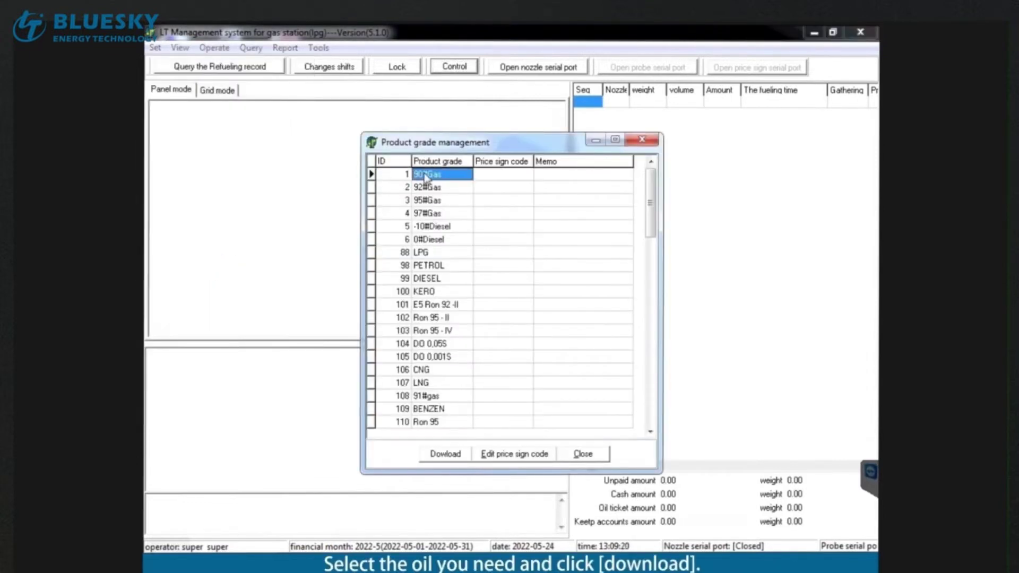
pyautogui.click(447, 457)
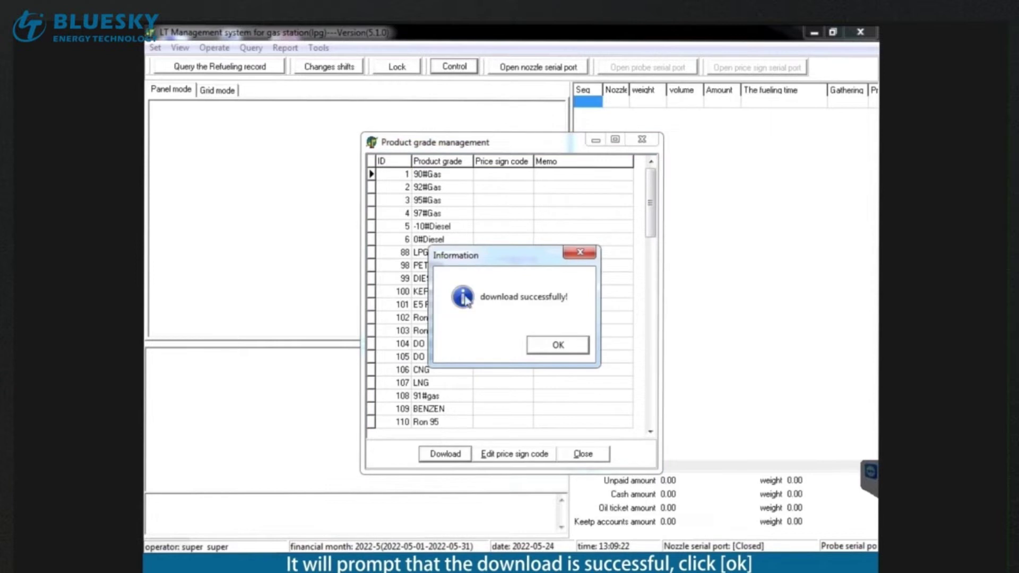
pyautogui.click(562, 348)
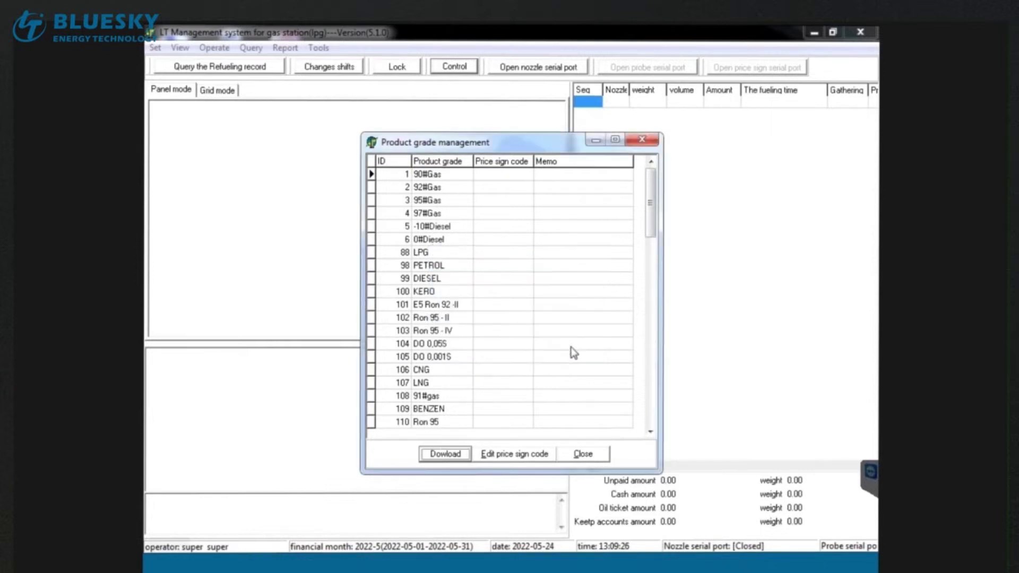
pyautogui.click(643, 141)
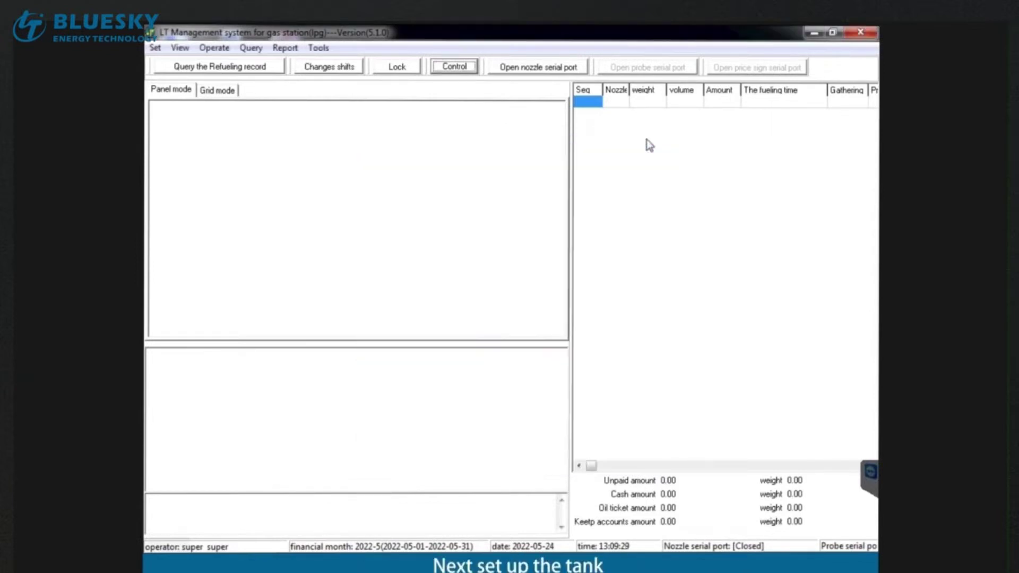
# Create a new tank record with tank number 01 and product grade 90#Gas
pyautogui.click(155, 50)
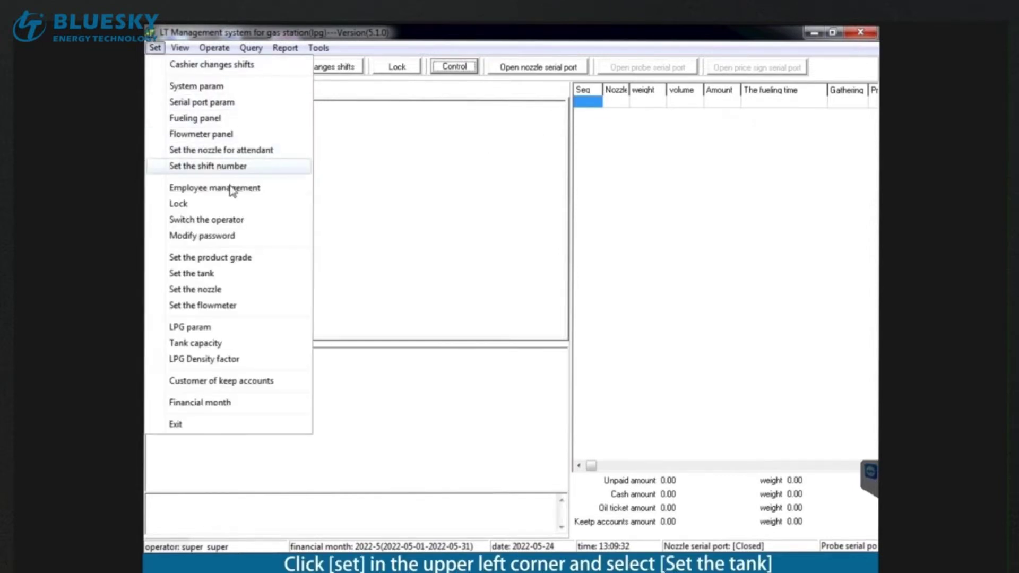
pyautogui.click(273, 279)
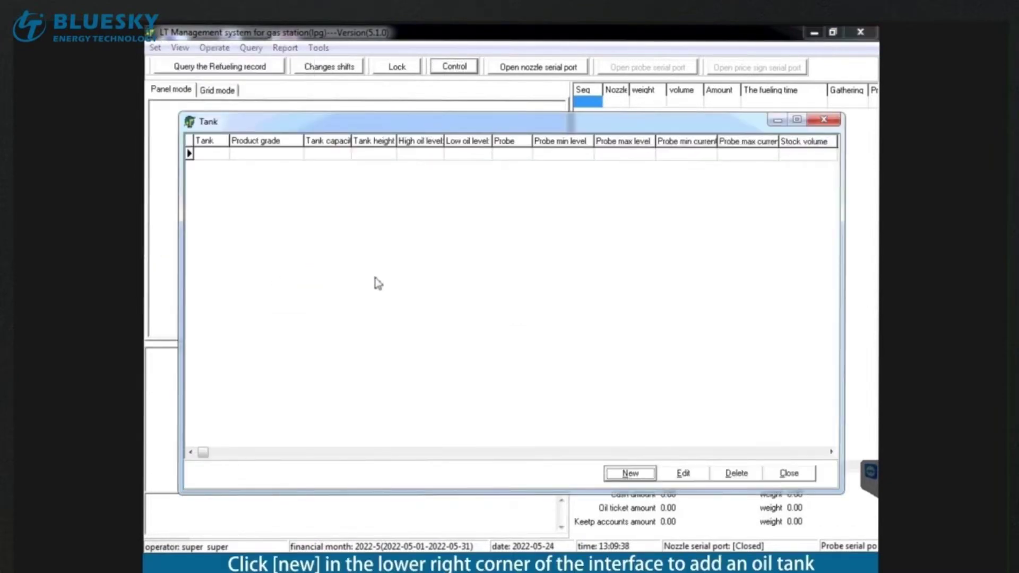
pyautogui.click(648, 477)
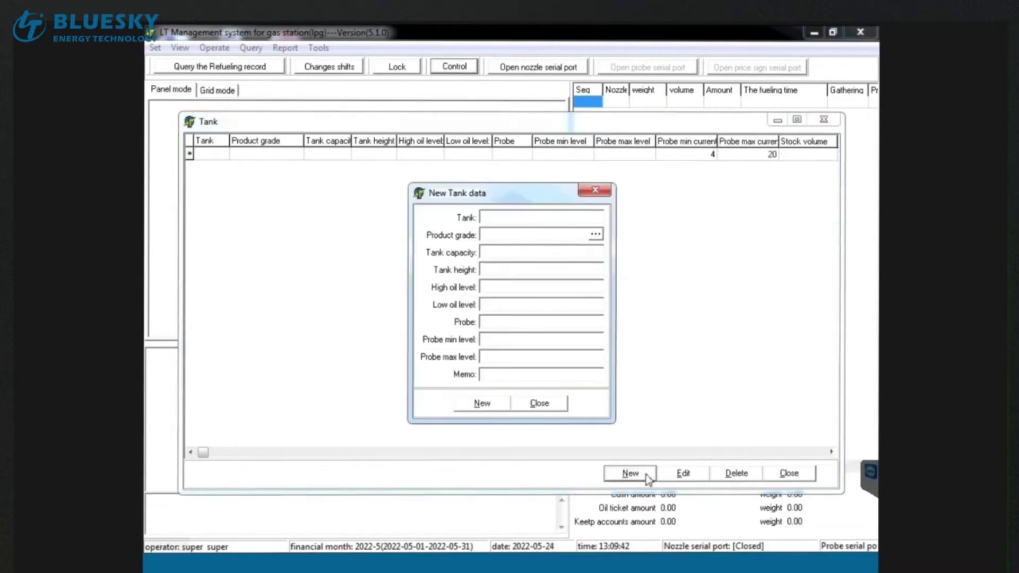
pyautogui.click(546, 215)
pyautogui.write('01')
pyautogui.click(596, 234)
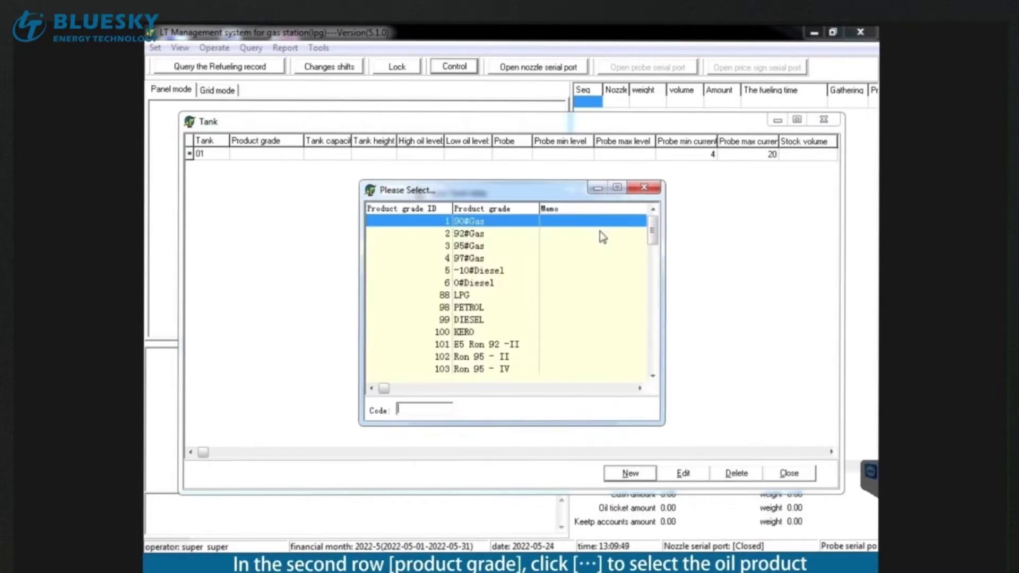
pyautogui.doubleClick(510, 226)
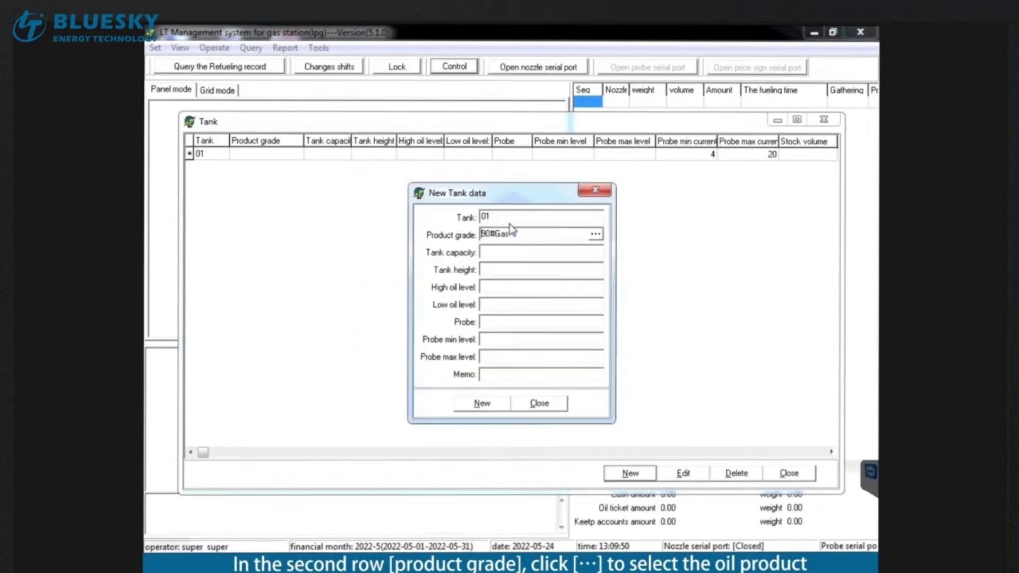
# Enter tank capacity 2000 and high oil level 1800
pyautogui.click(523, 248)
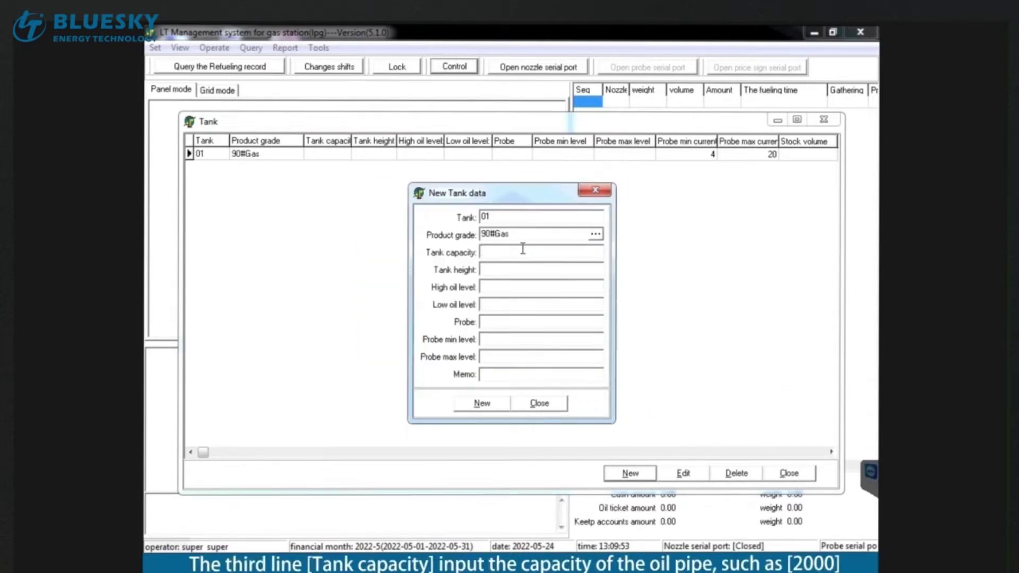
pyautogui.write('2000')
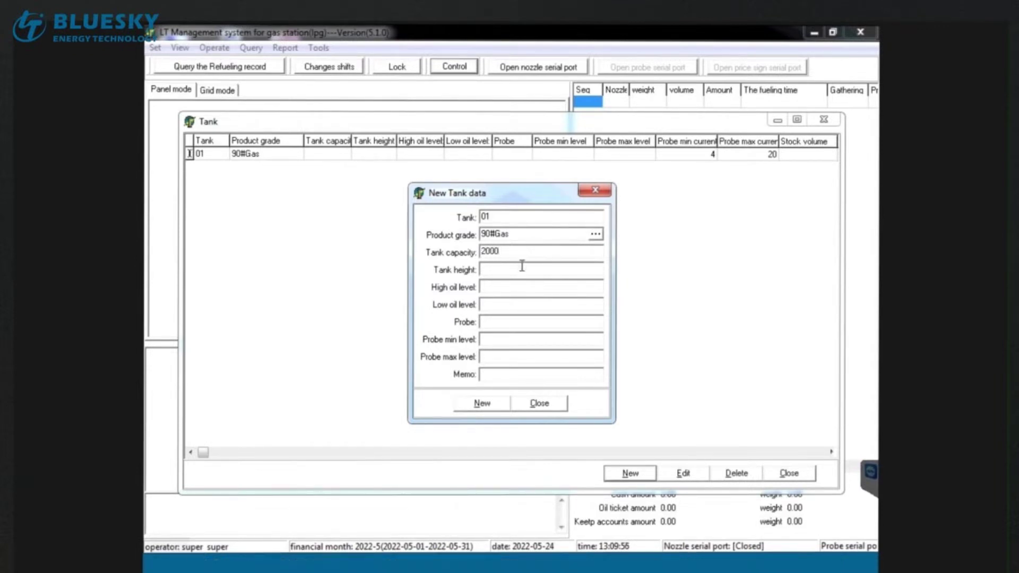
pyautogui.click(522, 269)
pyautogui.write('2000')
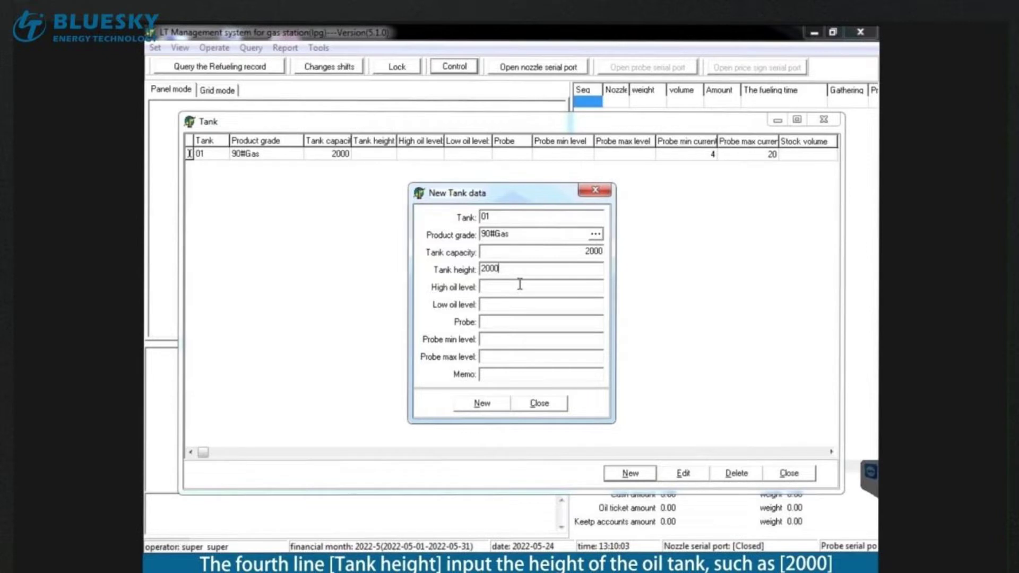
pyautogui.click(520, 285)
pyautogui.write('1800')
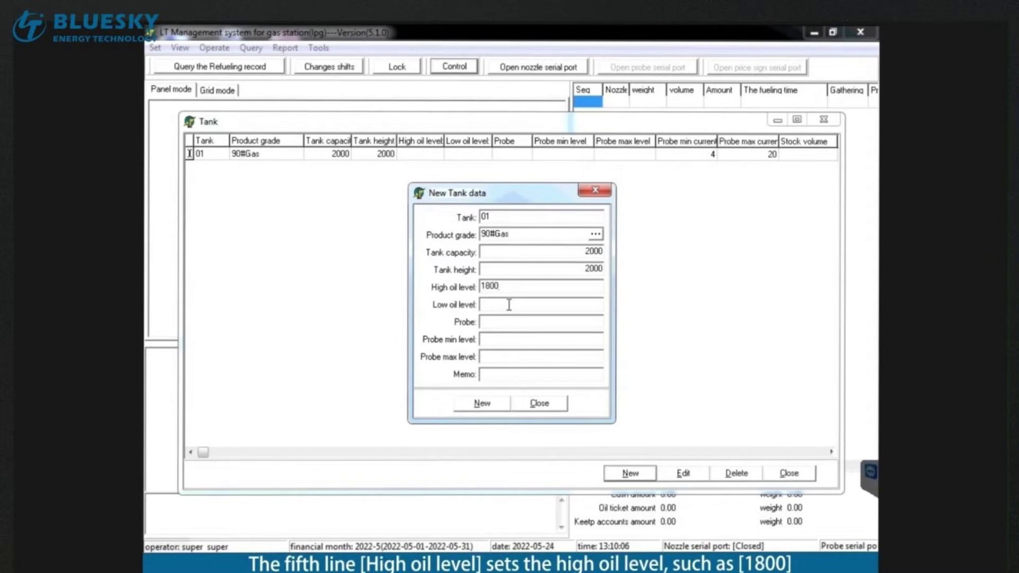
# Set low level 200, probe 100, probe range 10–90, and save tank 01
pyautogui.click(509, 305)
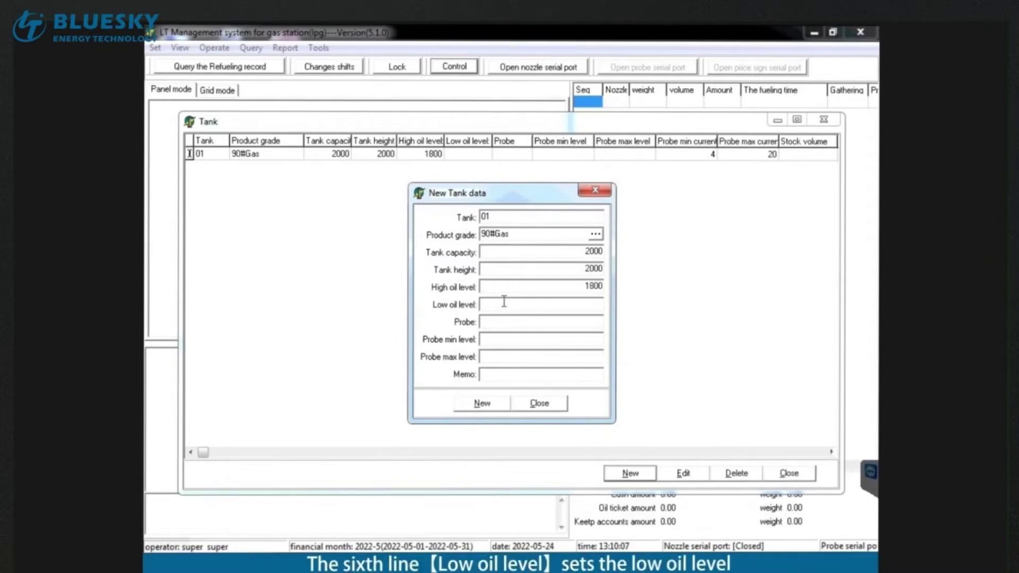
pyautogui.write('200')
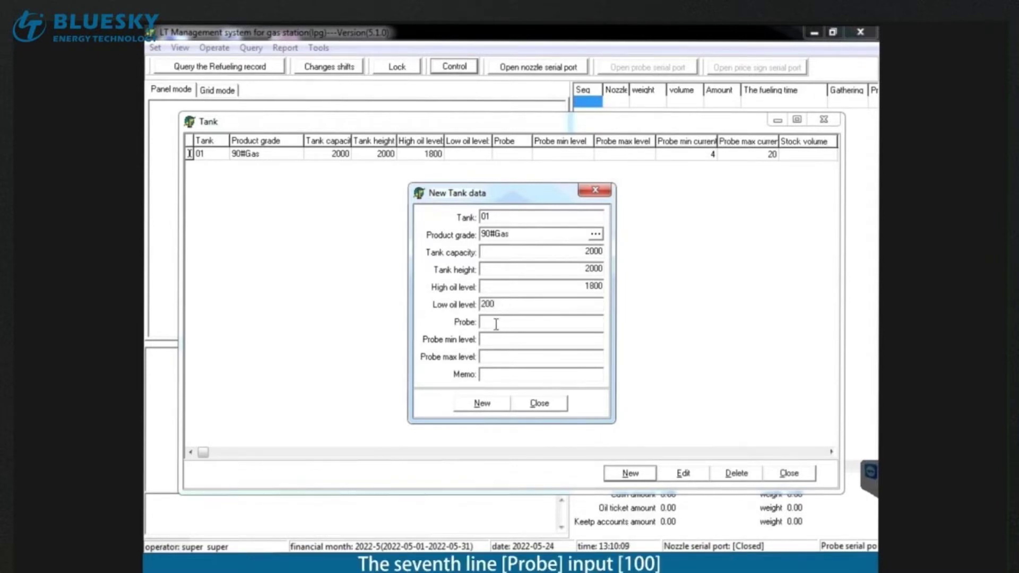
pyautogui.click(497, 323)
pyautogui.write('100')
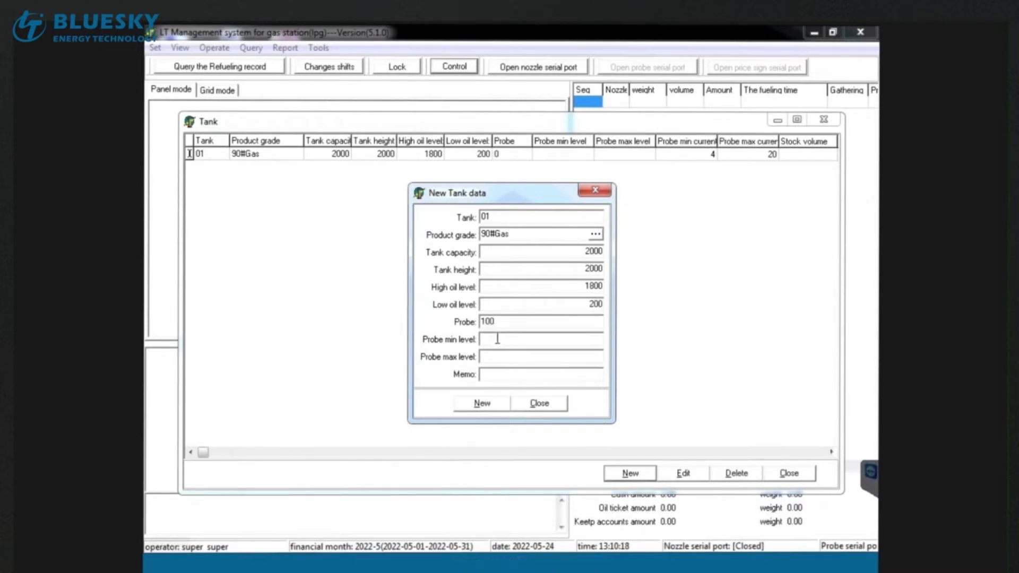
pyautogui.click(498, 339)
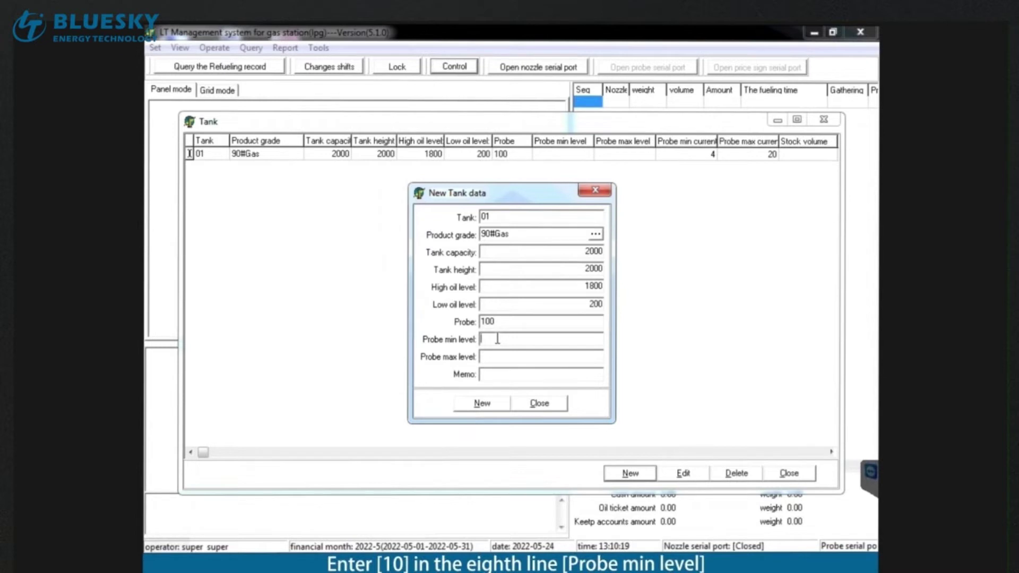
pyautogui.write('10')
pyautogui.click(498, 358)
pyautogui.write('90')
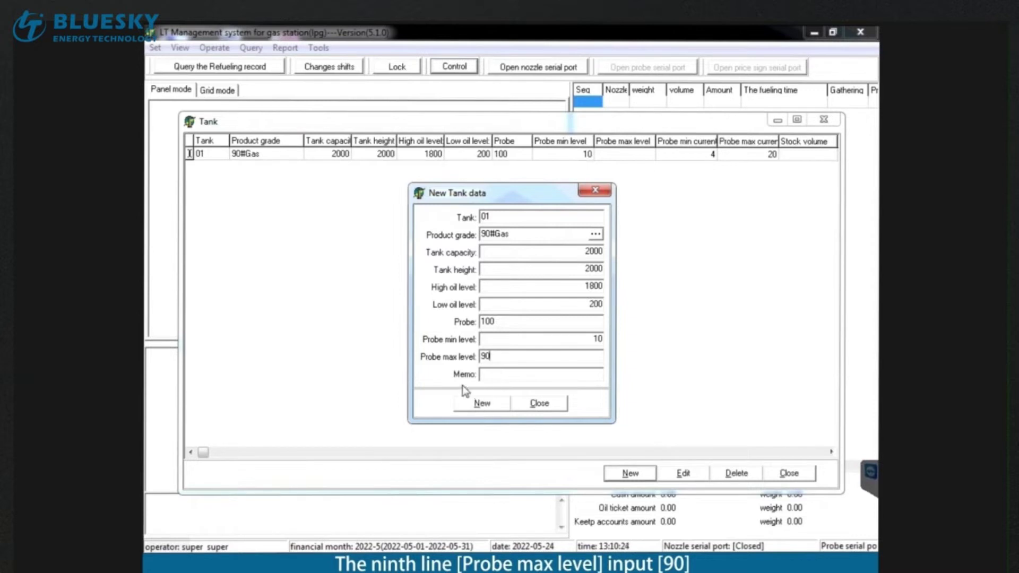
pyautogui.click(489, 375)
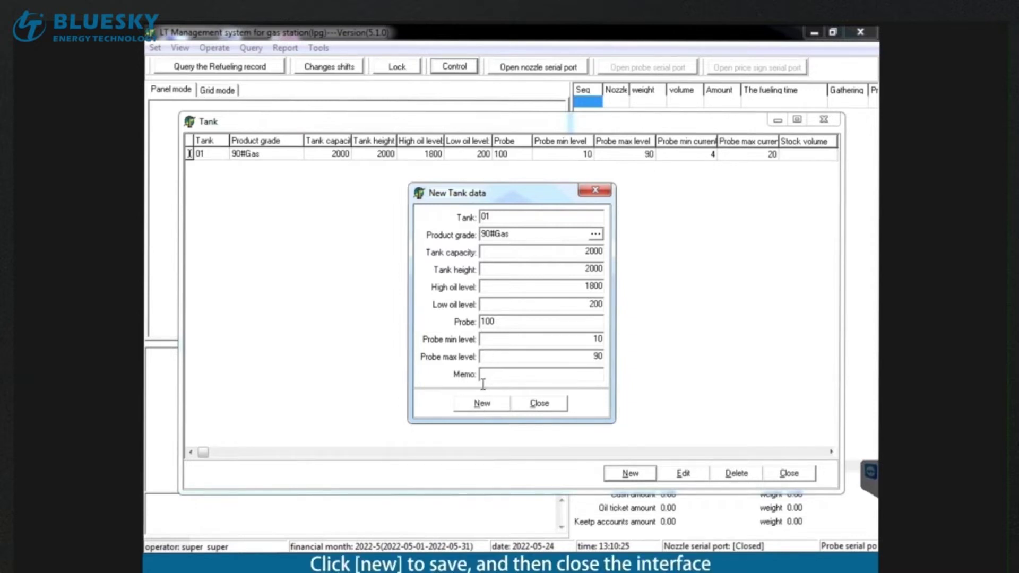
pyautogui.click(482, 404)
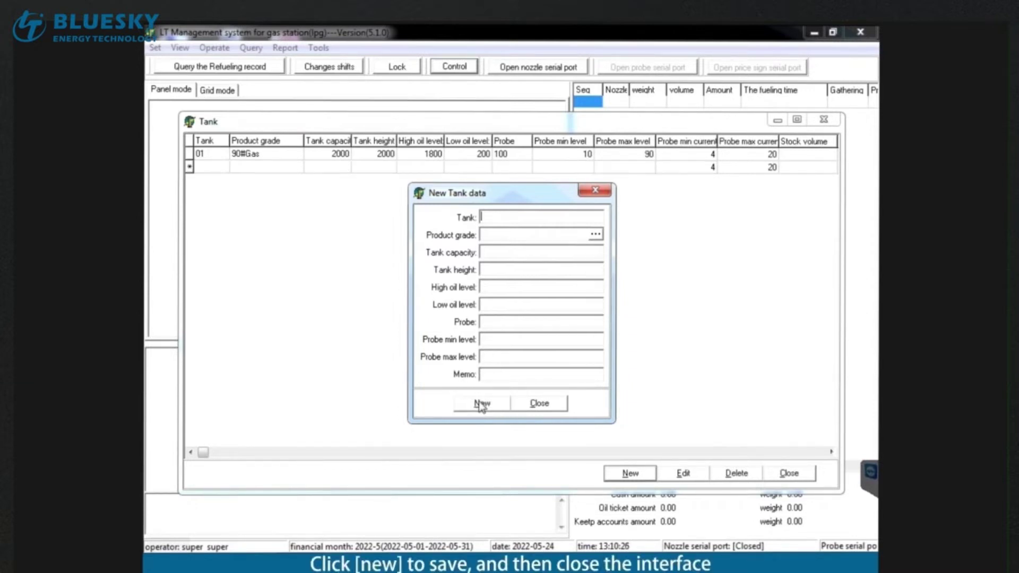
# Close the new-tank form and tank list so tank 01's 90#Gas gauge appears
pyautogui.click(587, 191)
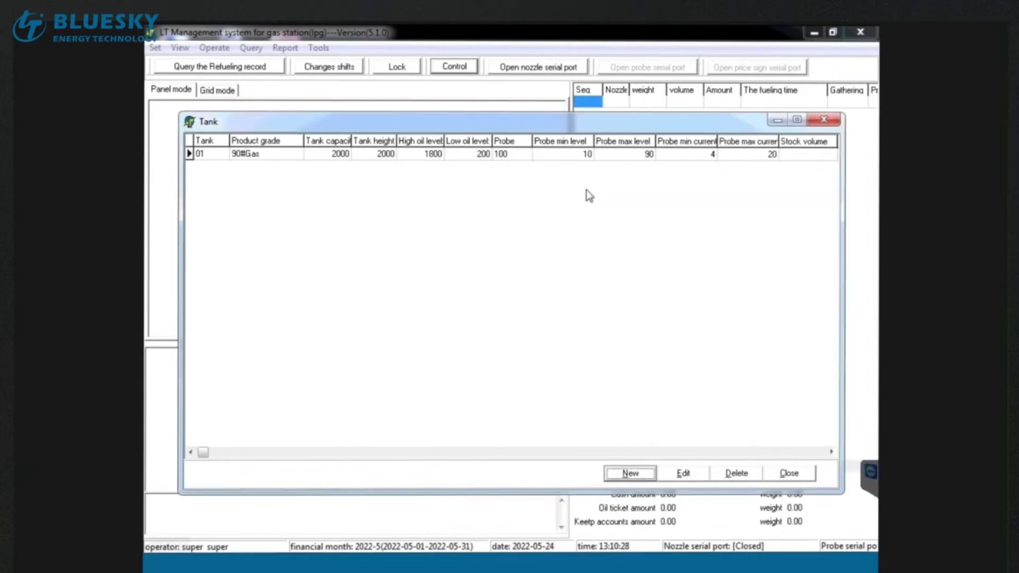
pyautogui.click(203, 159)
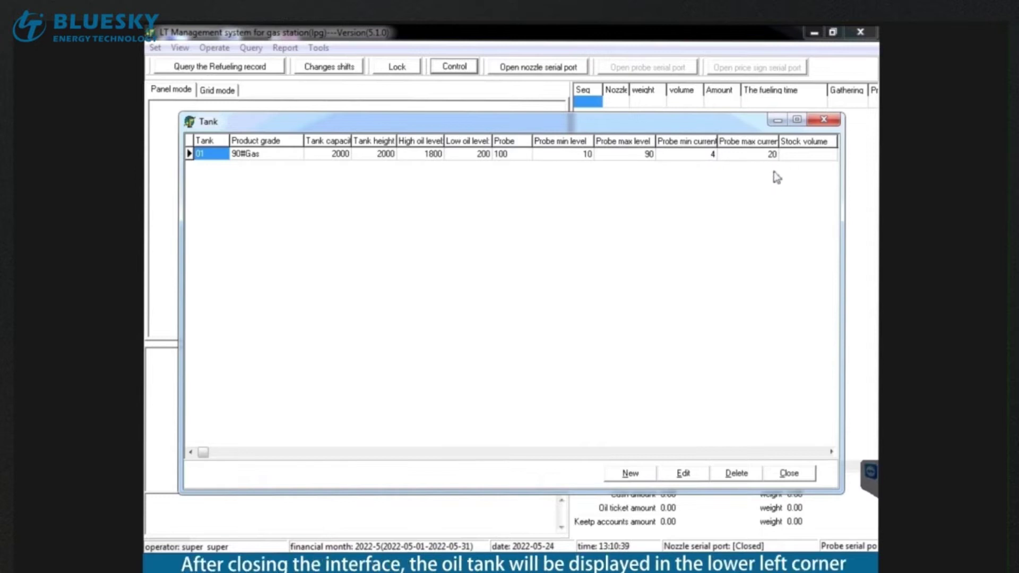
pyautogui.click(824, 120)
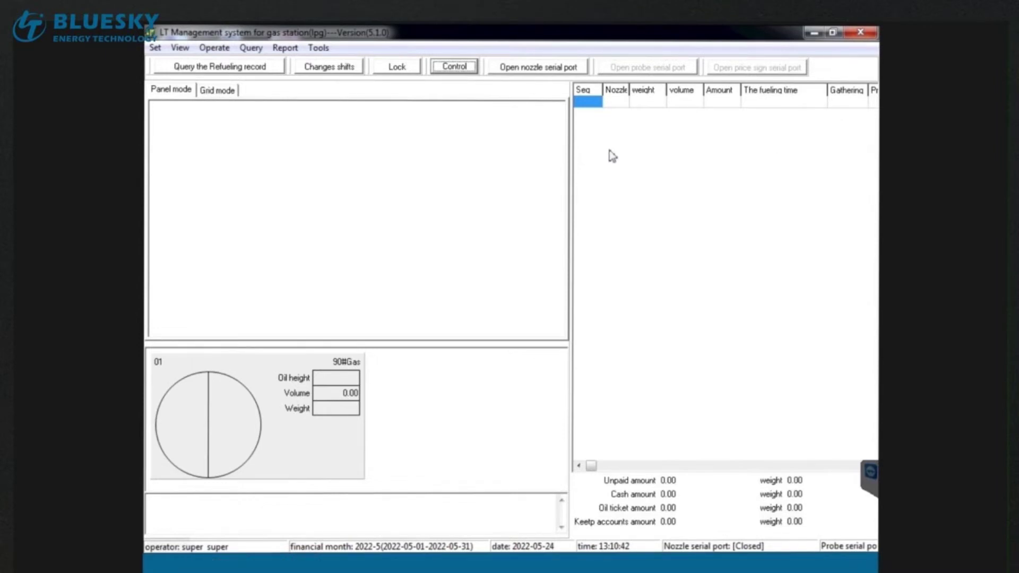
pyautogui.click(158, 48)
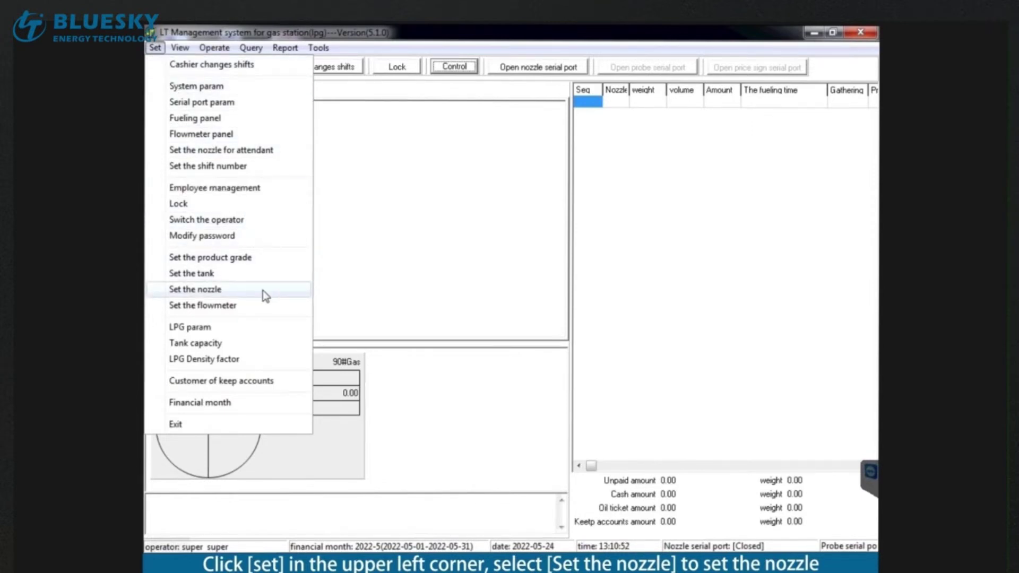
# Add nozzle 01 with display sequence 1 on tank 01
pyautogui.click(266, 297)
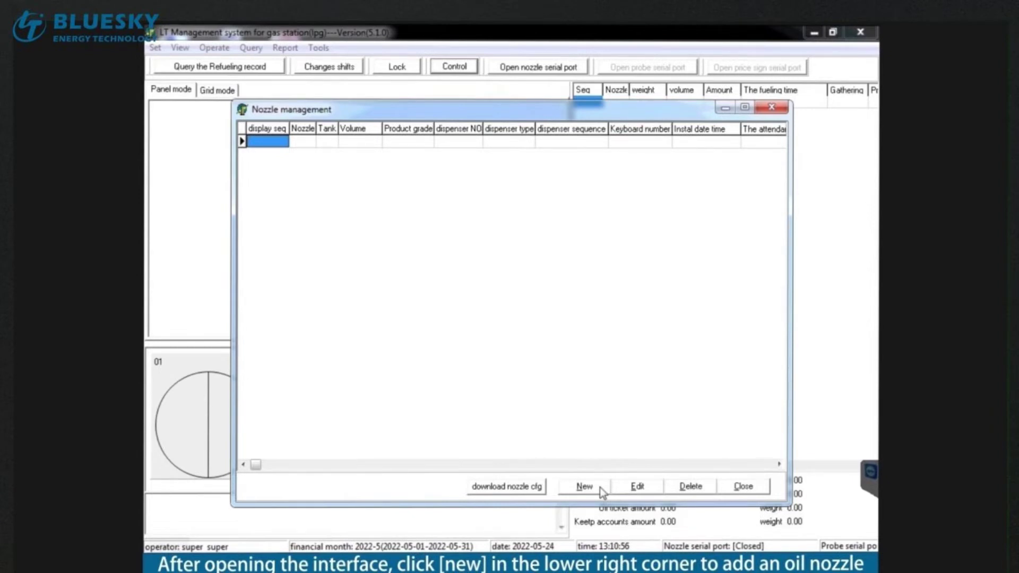
pyautogui.click(585, 486)
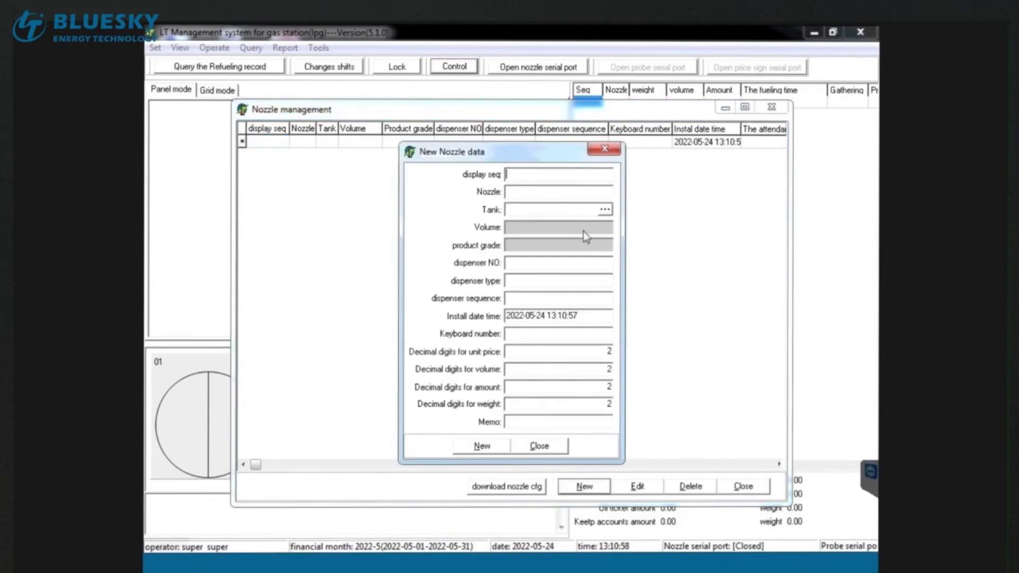
pyautogui.click(585, 175)
pyautogui.write('1')
pyautogui.click(581, 191)
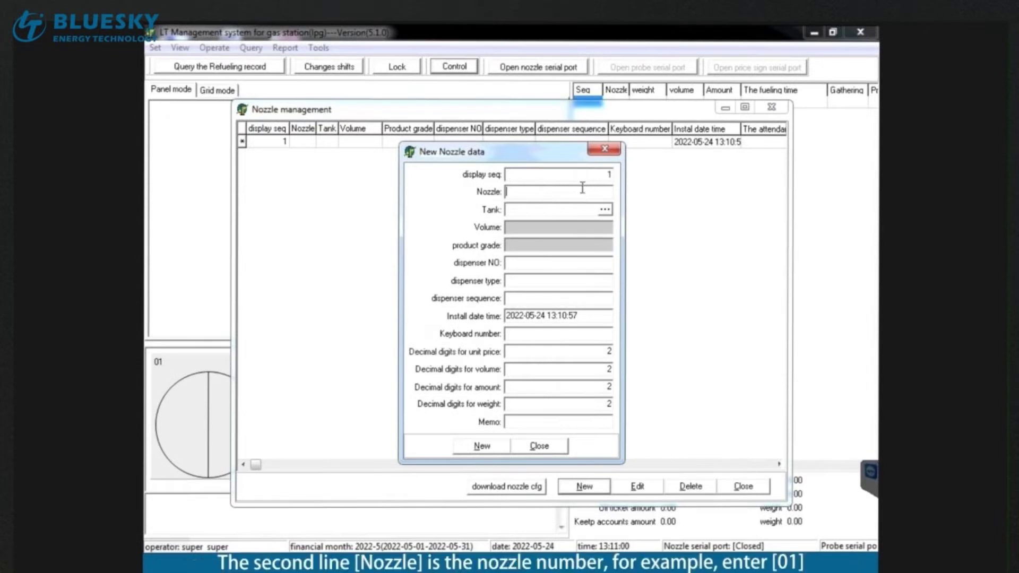
pyautogui.write('01')
pyautogui.click(605, 209)
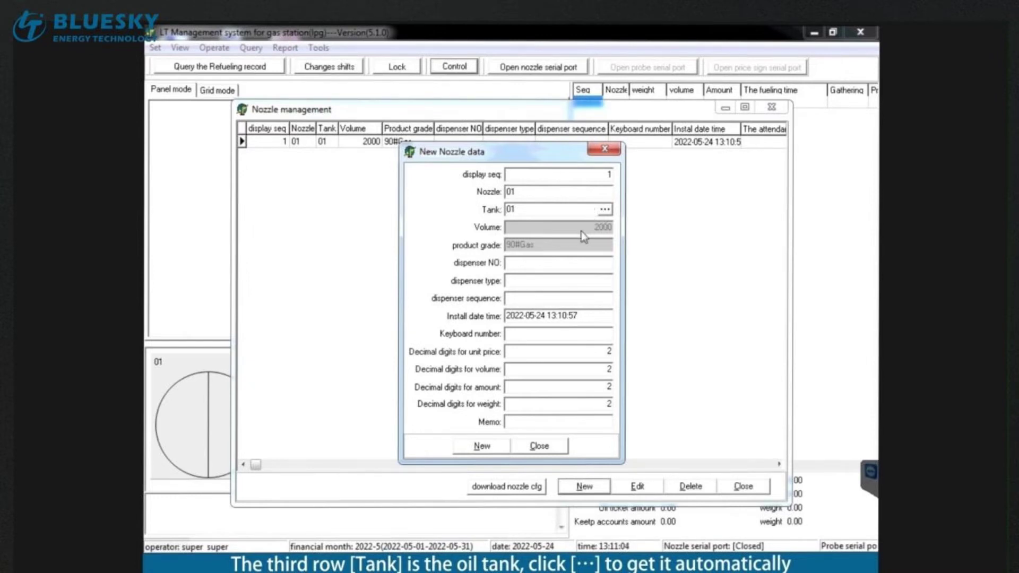
pyautogui.click(485, 448)
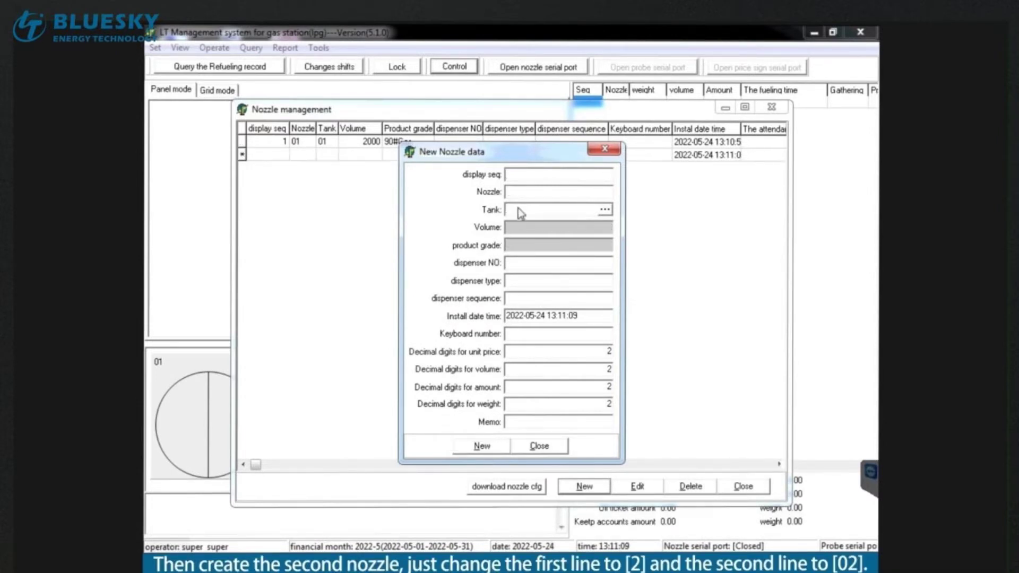
# Add nozzle 02 with display sequence 2 on tank 01
pyautogui.click(529, 176)
pyautogui.write('2')
pyautogui.click(536, 193)
pyautogui.write('02')
pyautogui.click(604, 210)
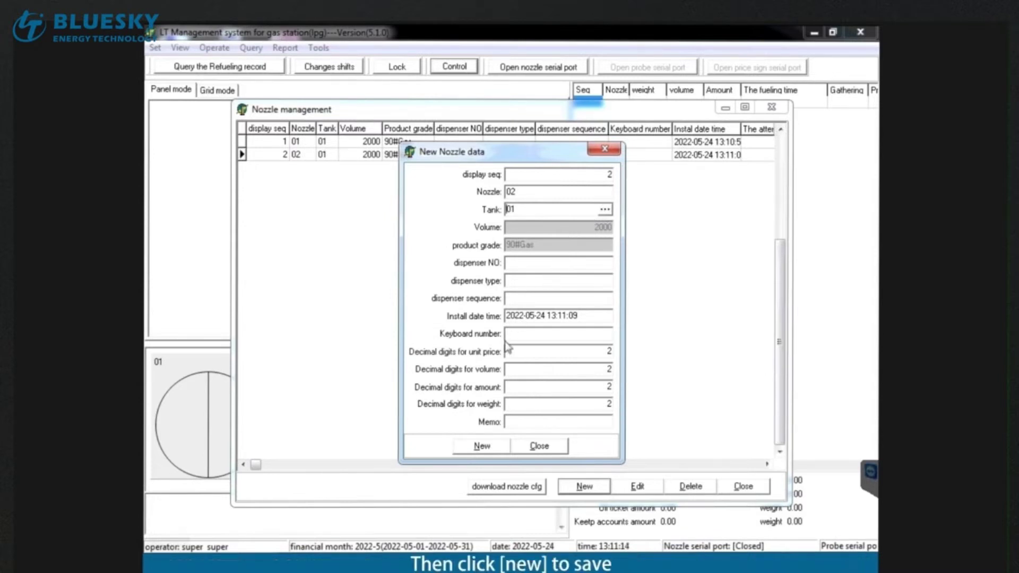
pyautogui.click(497, 447)
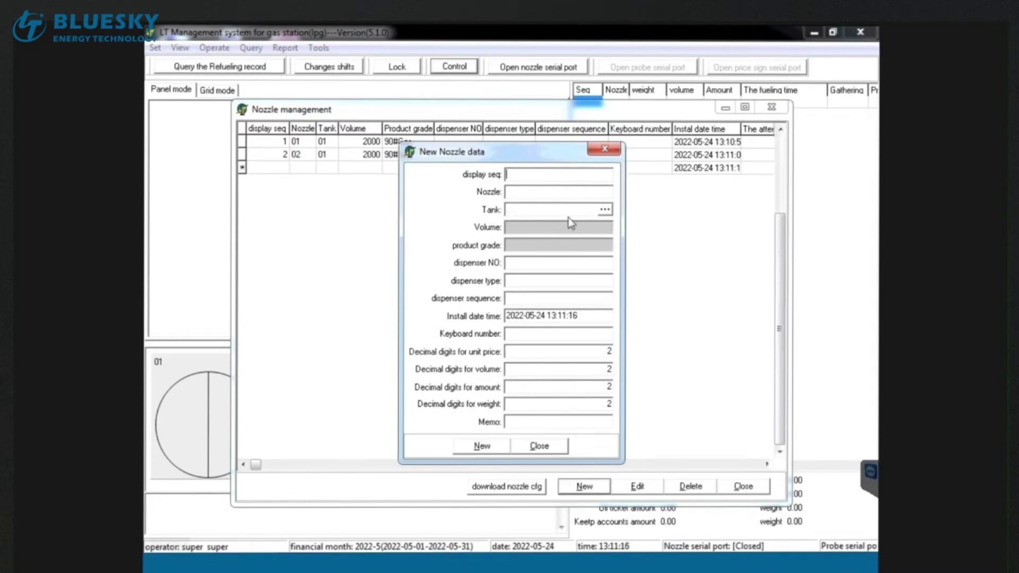
# Add nozzles 03 and 04 with display sequences 3 and 4 on tank 01
pyautogui.write('3')
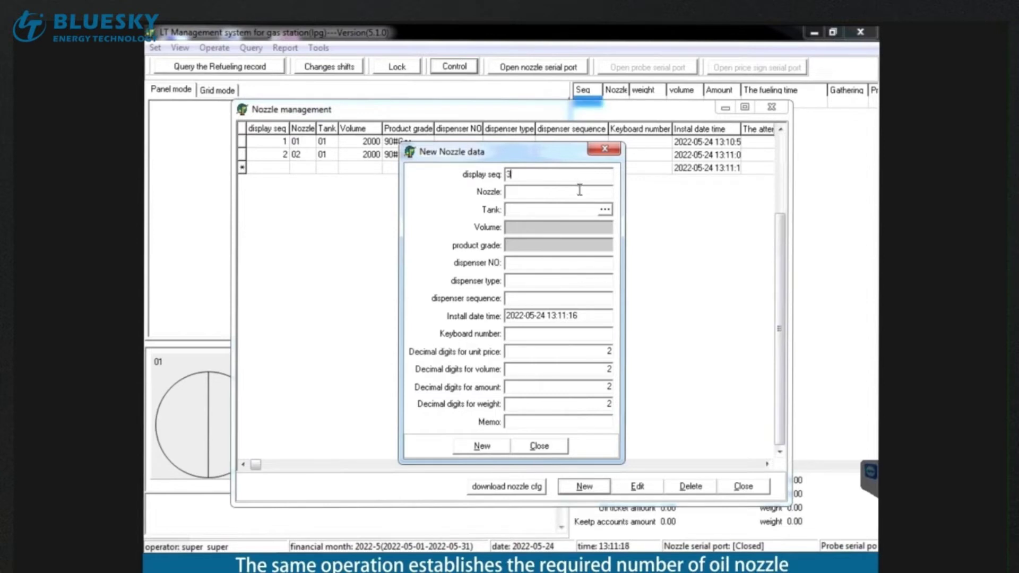
pyautogui.click(581, 192)
pyautogui.write('03')
pyautogui.click(604, 210)
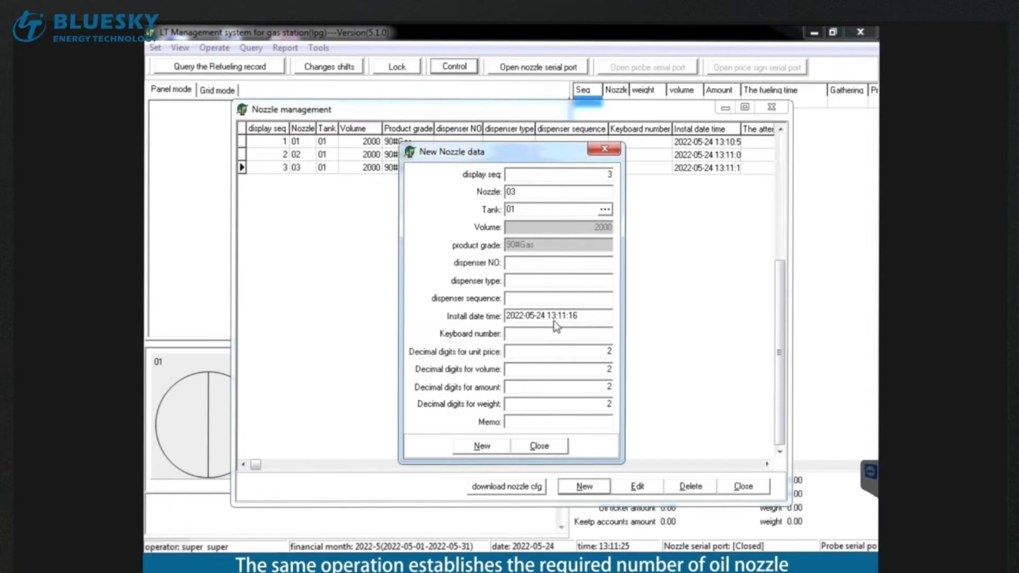
pyautogui.click(482, 446)
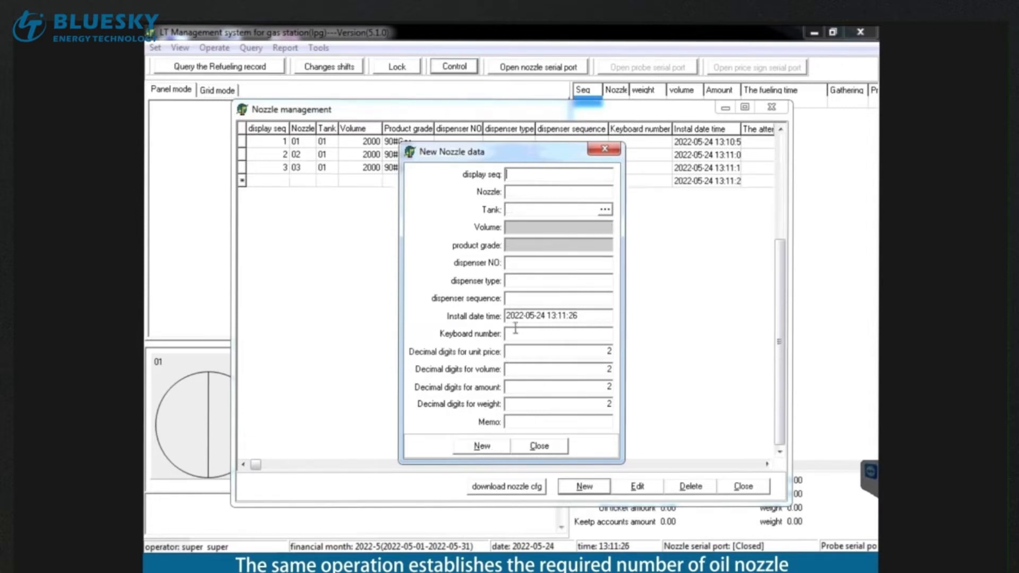
pyautogui.write('4')
pyautogui.click(581, 194)
pyautogui.write('04')
pyautogui.click(605, 212)
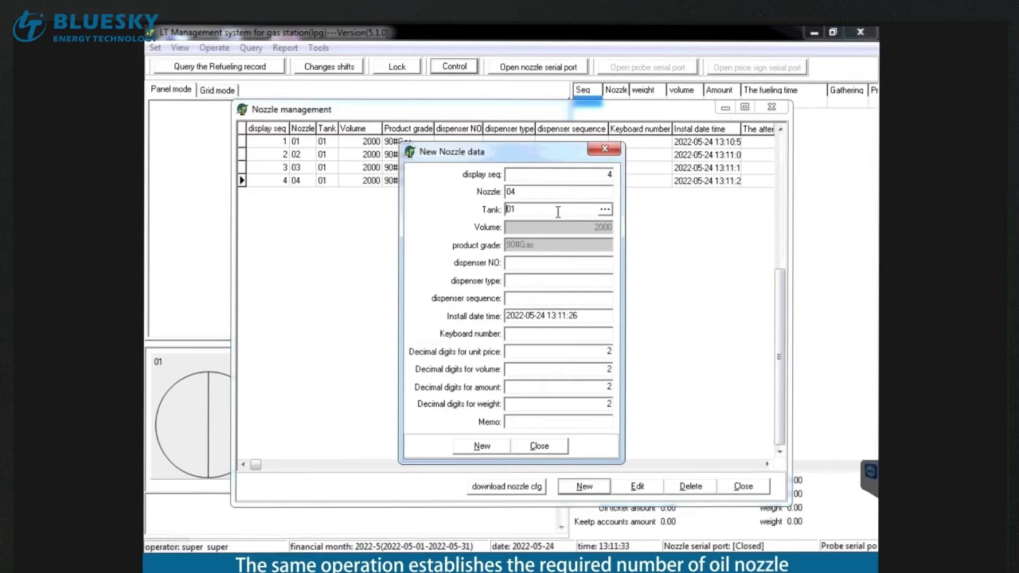
pyautogui.click(495, 452)
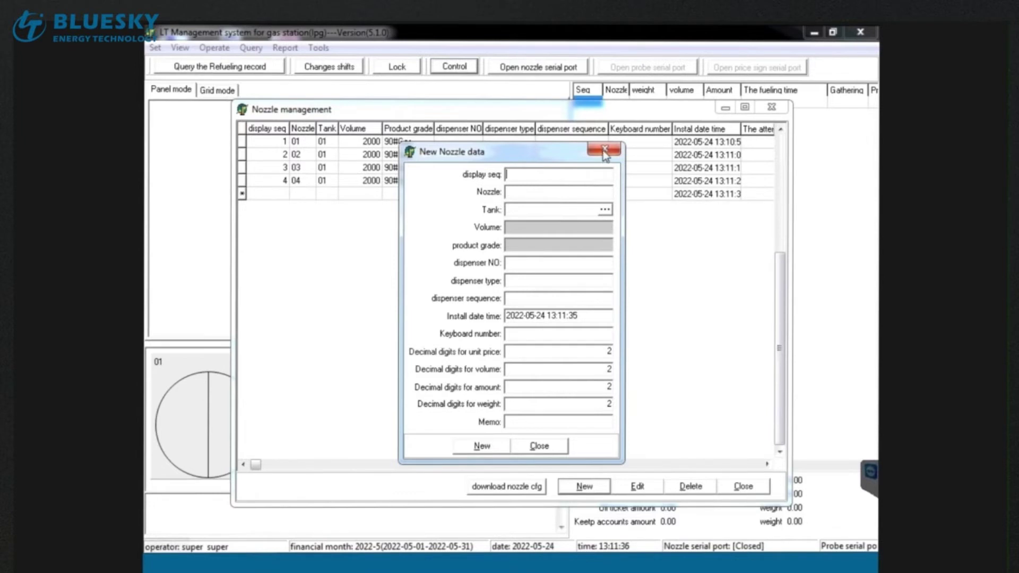
# Close the new-nozzle form, review nozzle rows 02–04, and close nozzle management
pyautogui.click(603, 151)
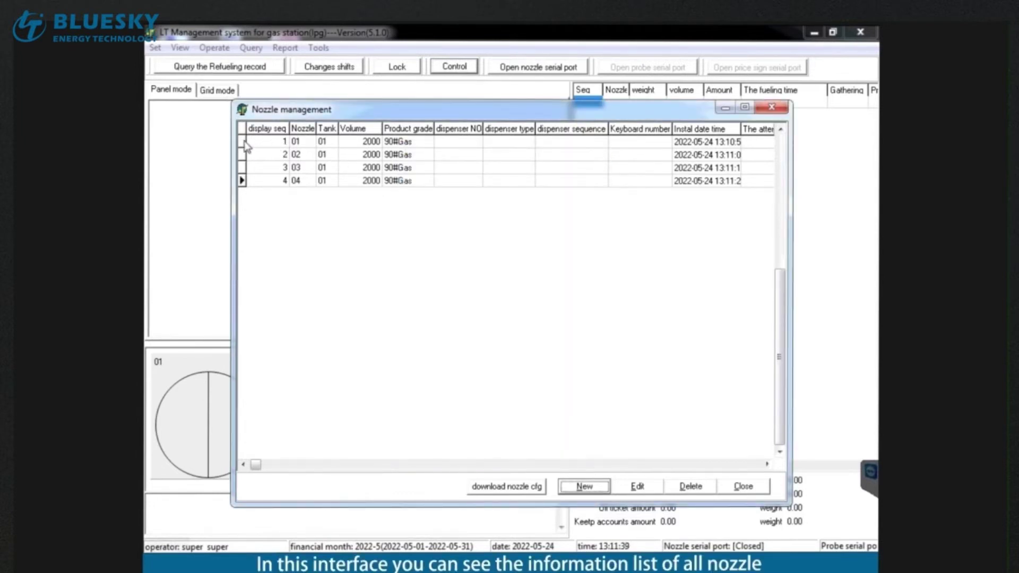
pyautogui.click(249, 154)
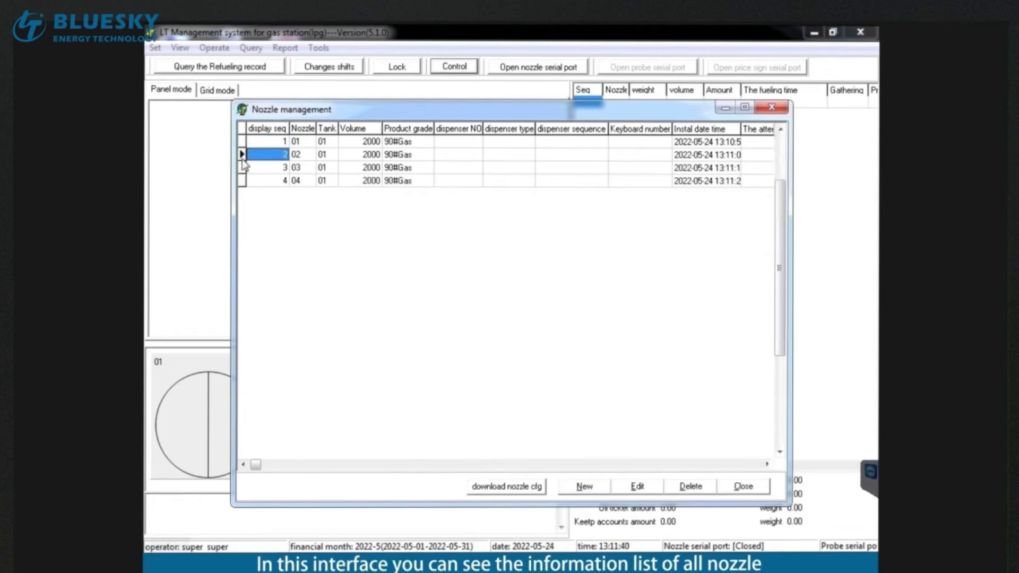
pyautogui.click(243, 169)
pyautogui.click(243, 184)
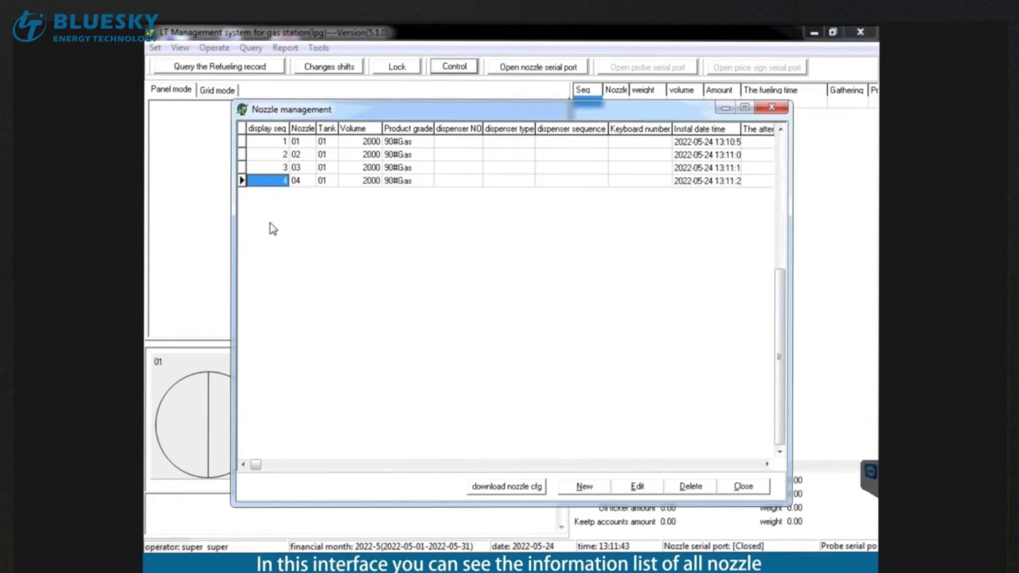
pyautogui.click(744, 487)
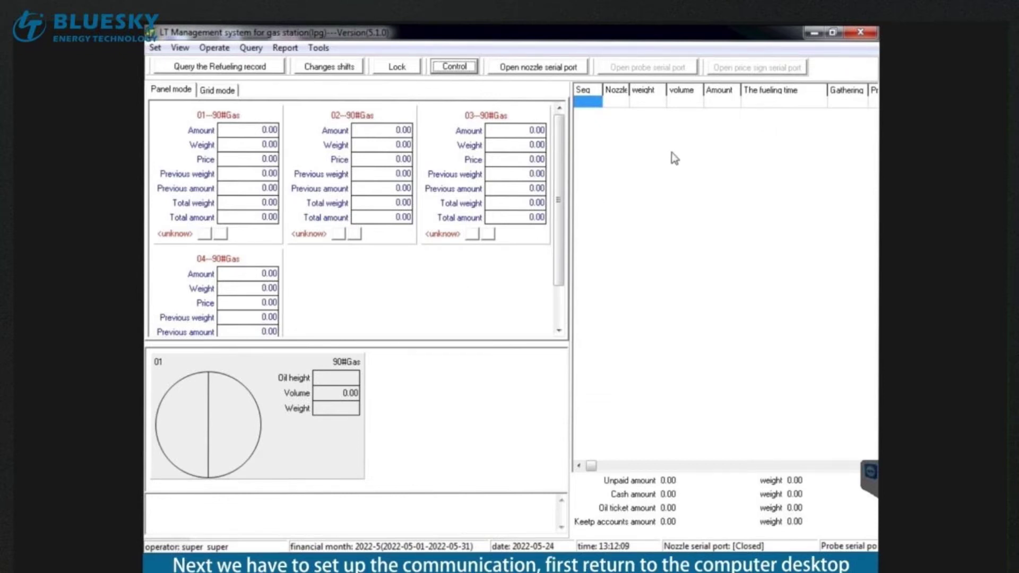
# Look up Device Manager's Ports list to find the USB Serial Port on COM13
pyautogui.click(813, 34)
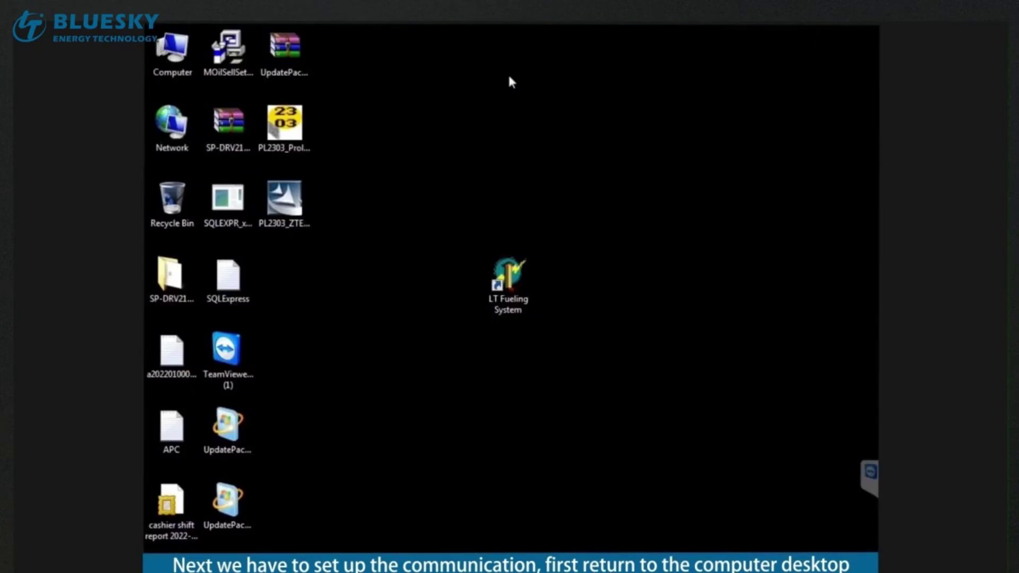
pyautogui.rightClick(167, 54)
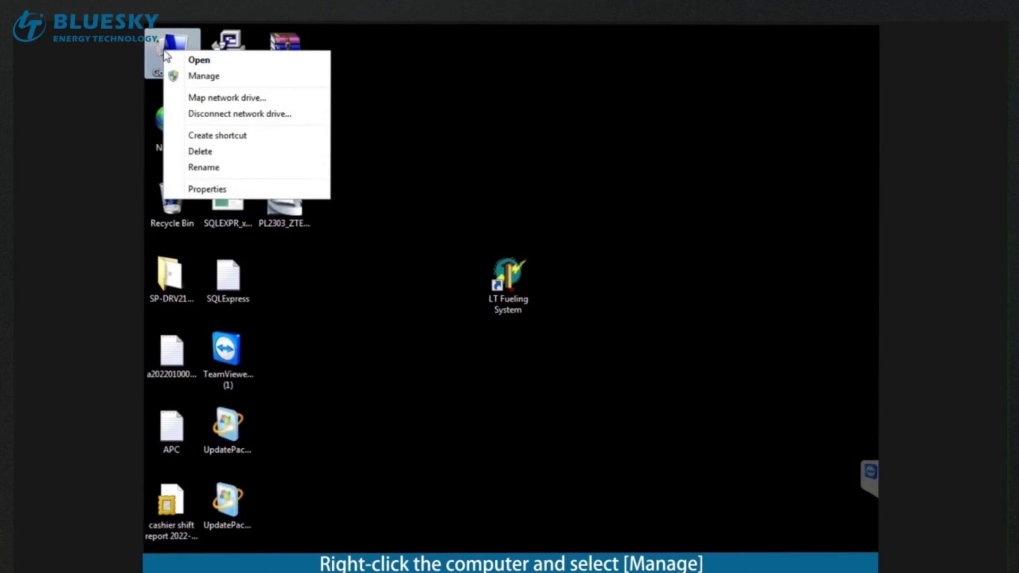
pyautogui.click(287, 77)
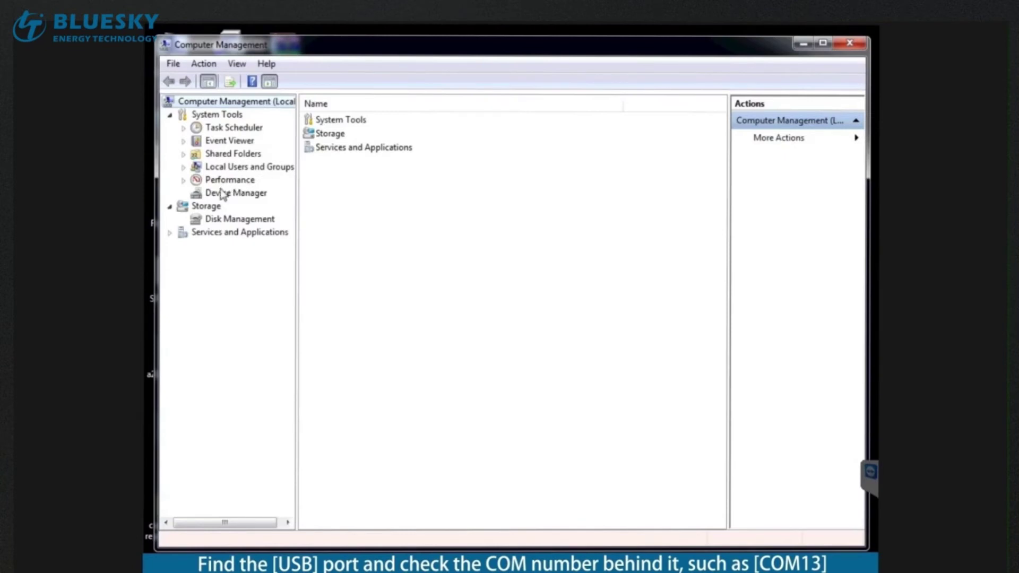
pyautogui.click(222, 195)
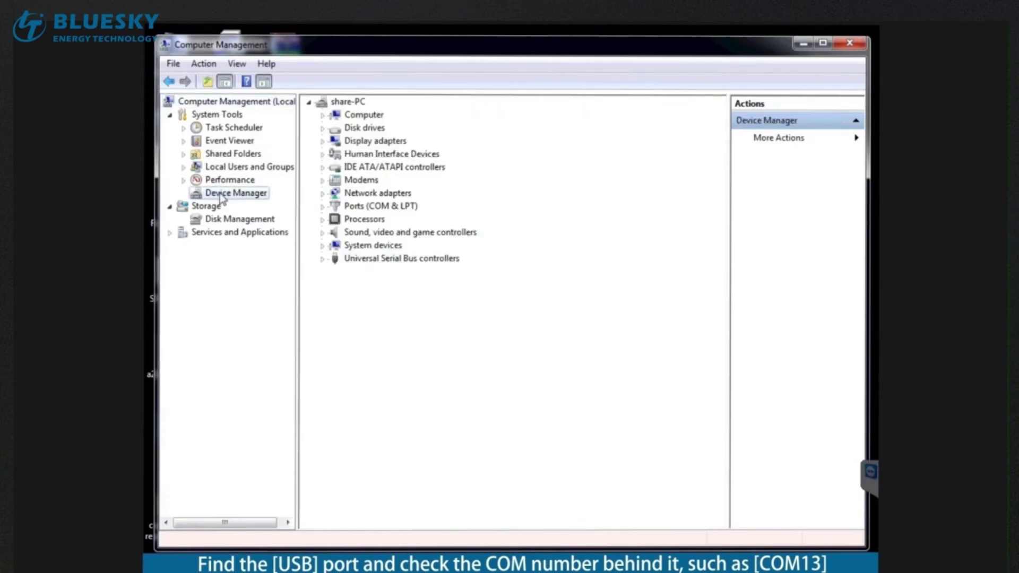
pyautogui.click(323, 208)
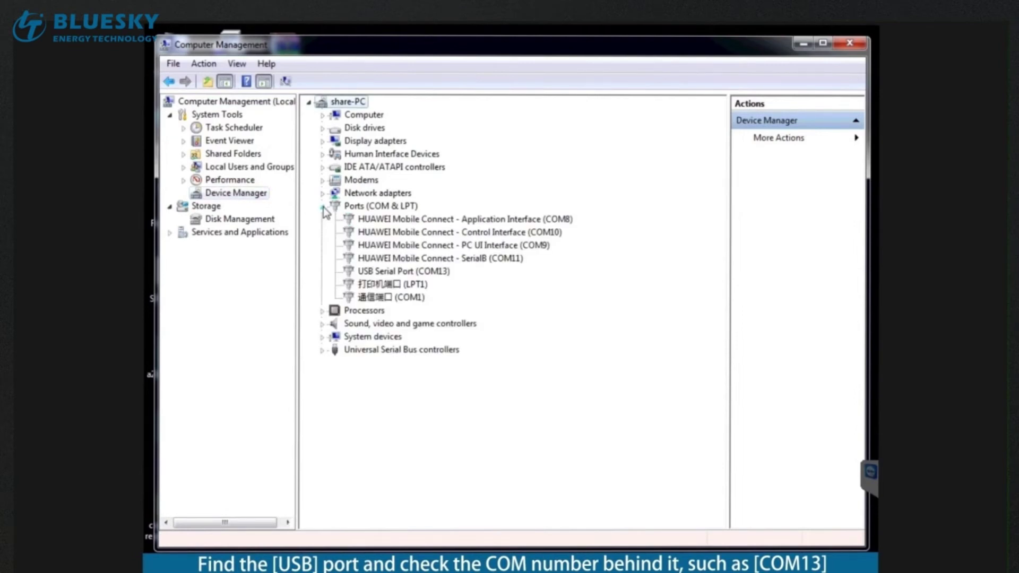
pyautogui.click(367, 273)
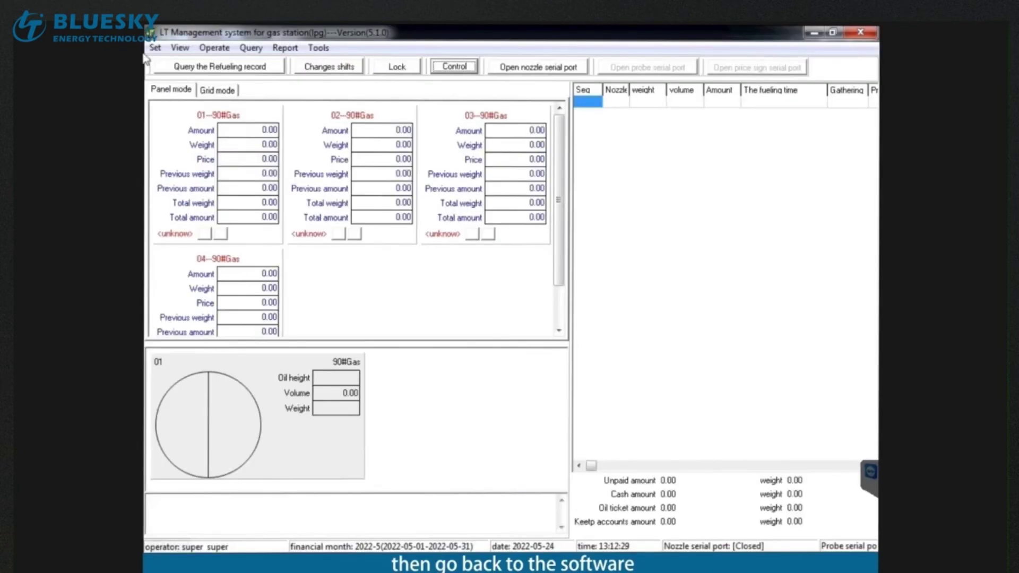
# Open the serial port parameters and delete the existing COM13 nozzle port entry
pyautogui.click(155, 48)
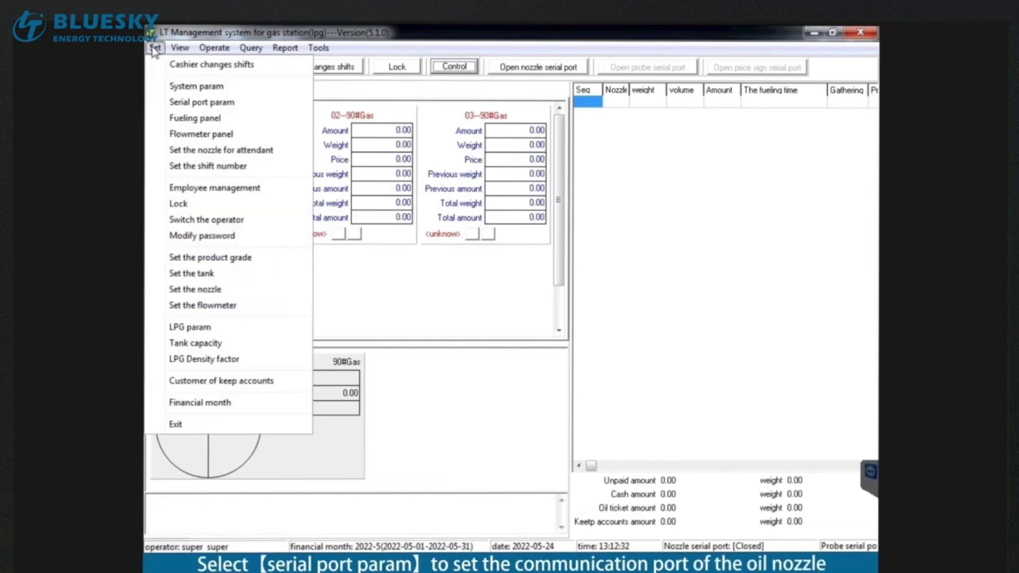
pyautogui.click(285, 106)
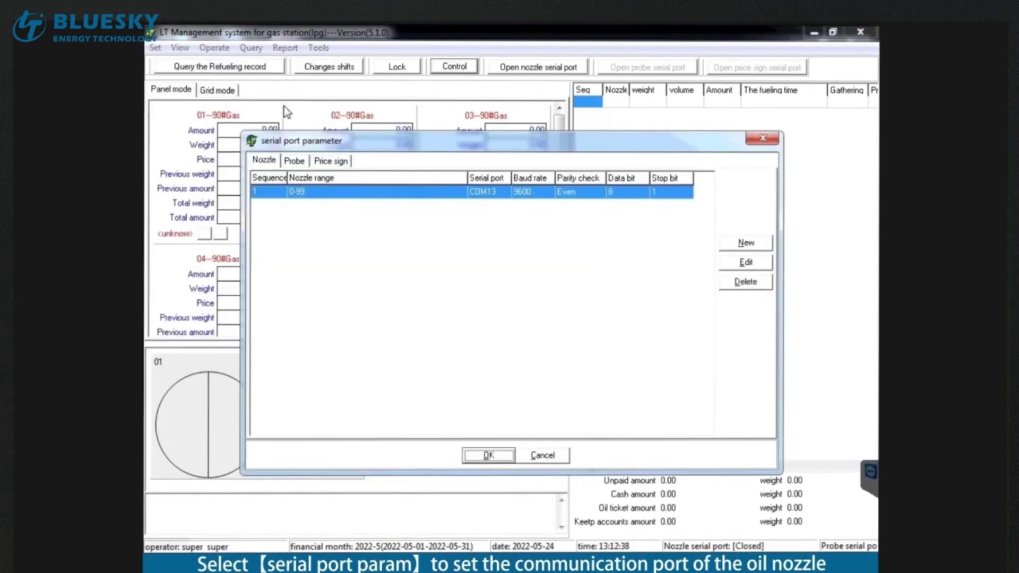
pyautogui.doubleClick(510, 192)
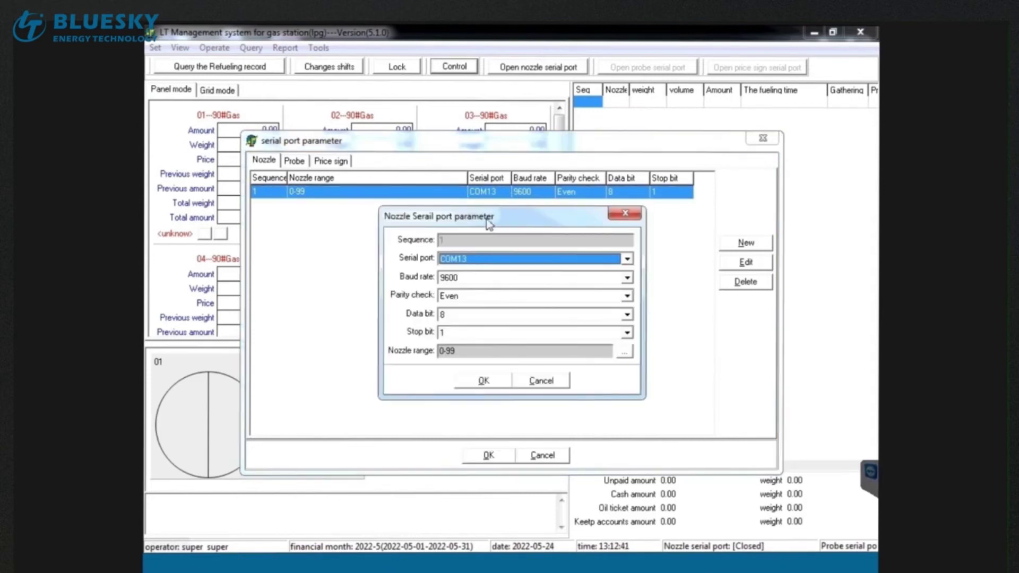
pyautogui.click(632, 215)
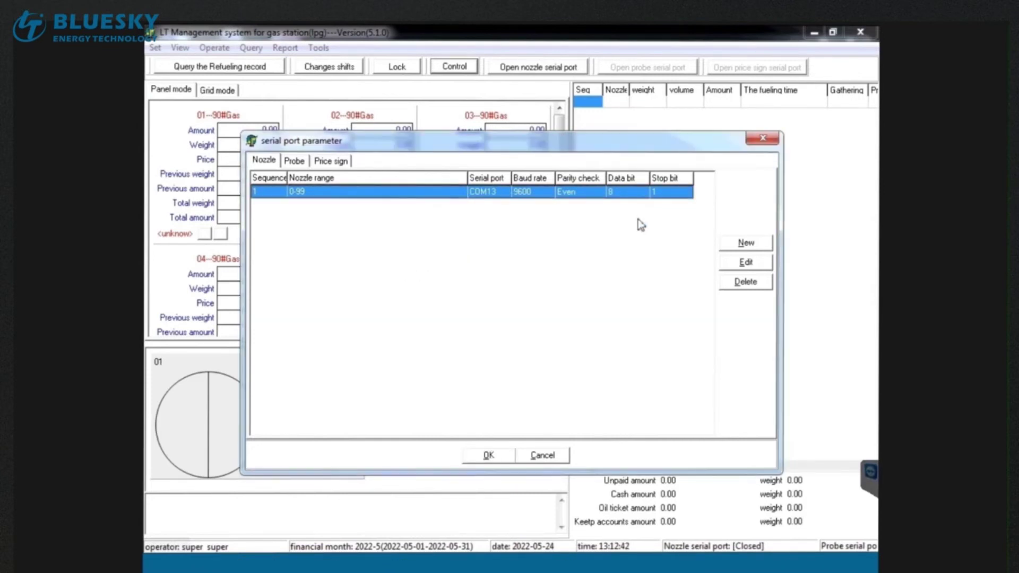
pyautogui.click(746, 262)
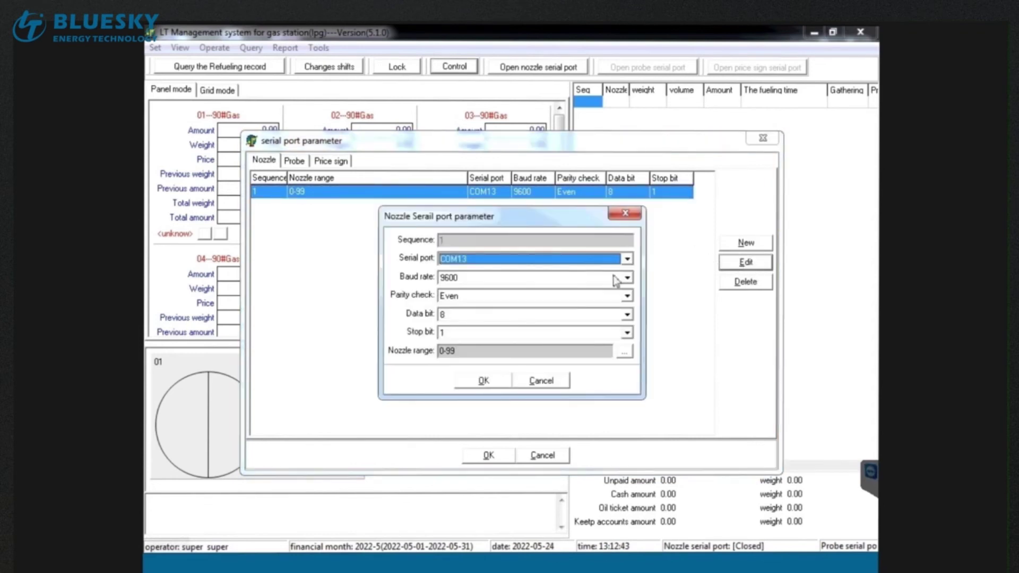
pyautogui.click(626, 213)
pyautogui.click(743, 282)
pyautogui.click(605, 266)
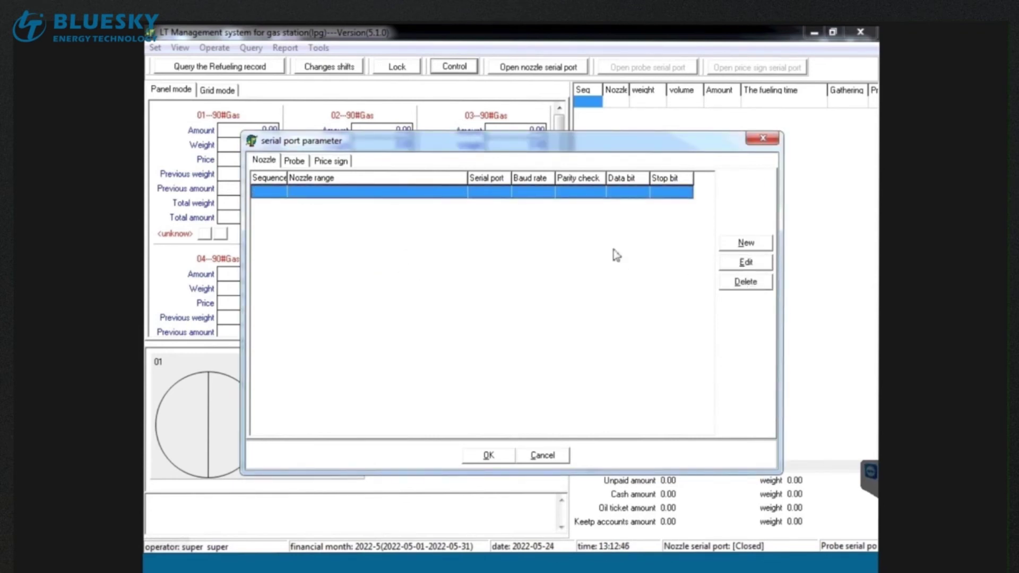
# Add and save a new nozzle port entry on COM13, then close its form
pyautogui.click(748, 246)
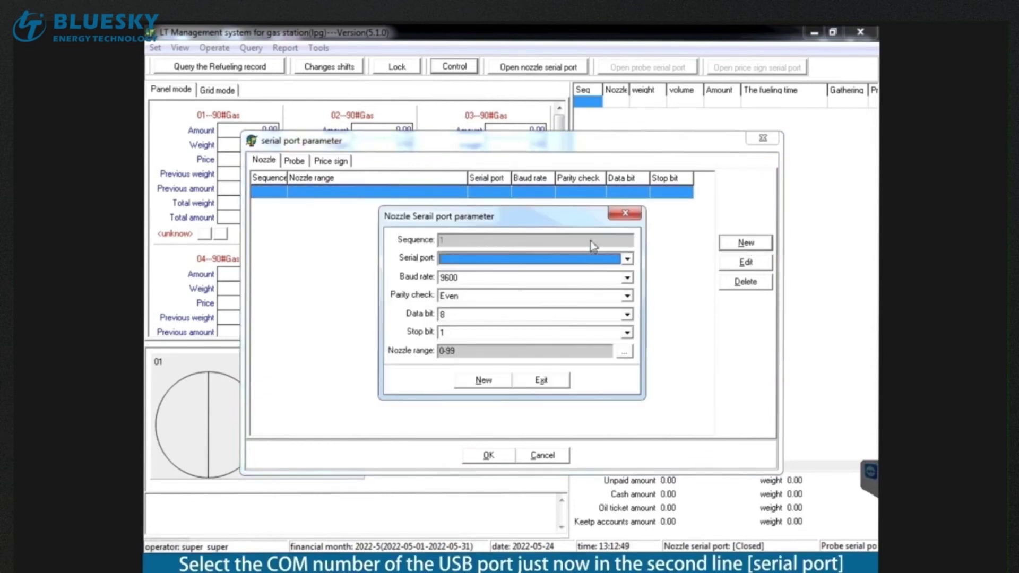
pyautogui.click(627, 259)
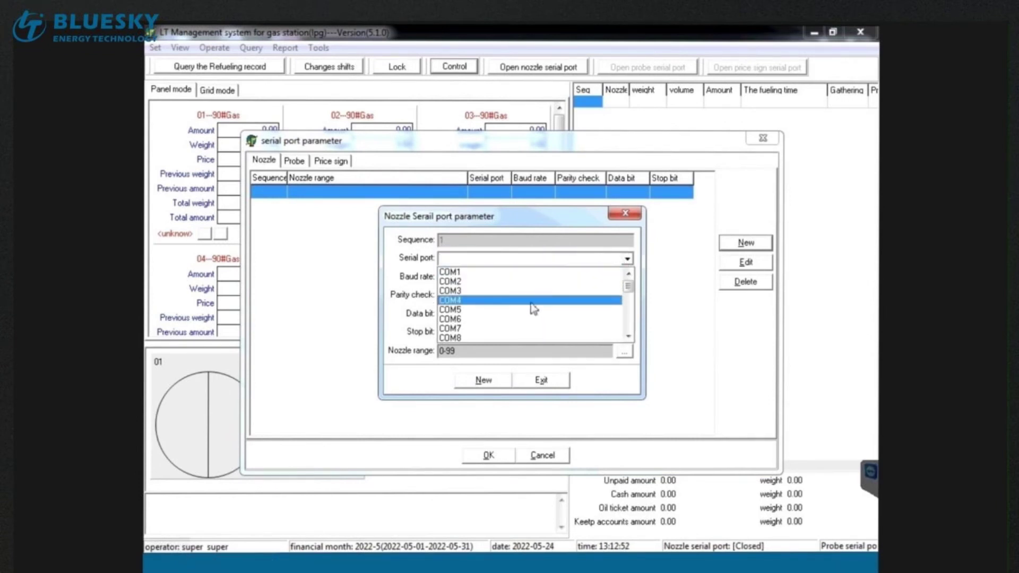
pyautogui.scroll(-1, 533, 309)
pyautogui.scroll(-2, 531, 306)
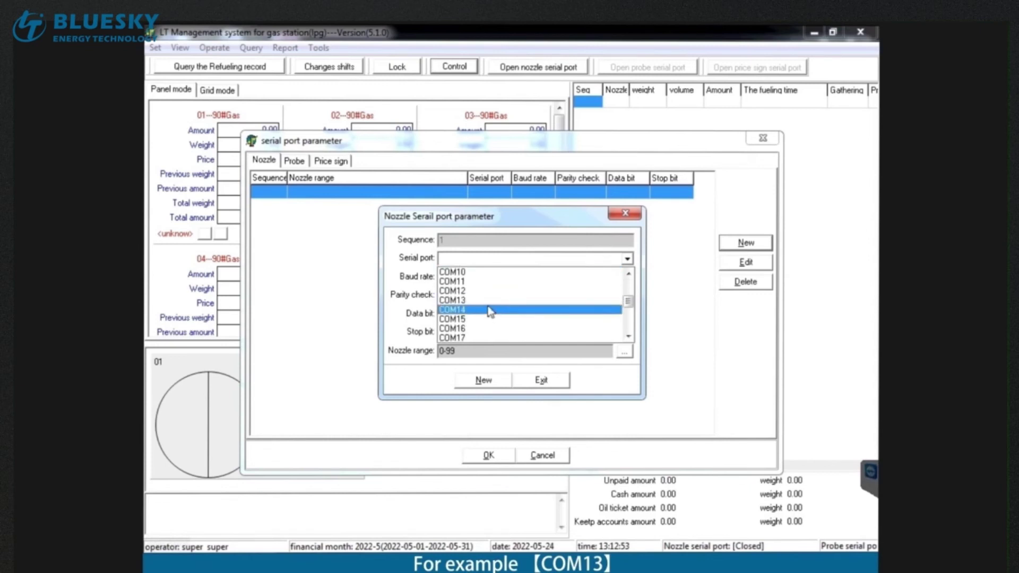
pyautogui.click(487, 300)
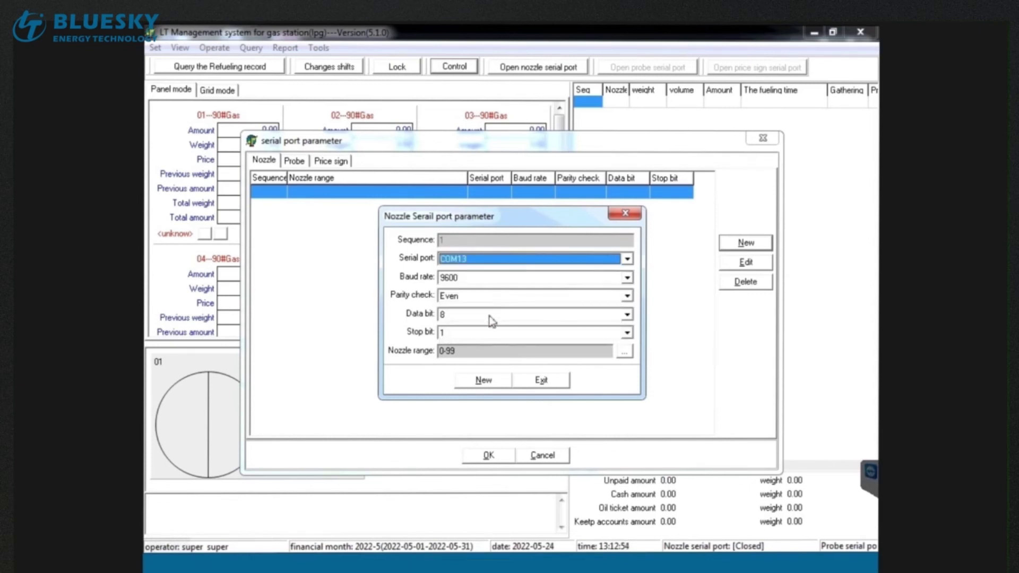
pyautogui.click(493, 383)
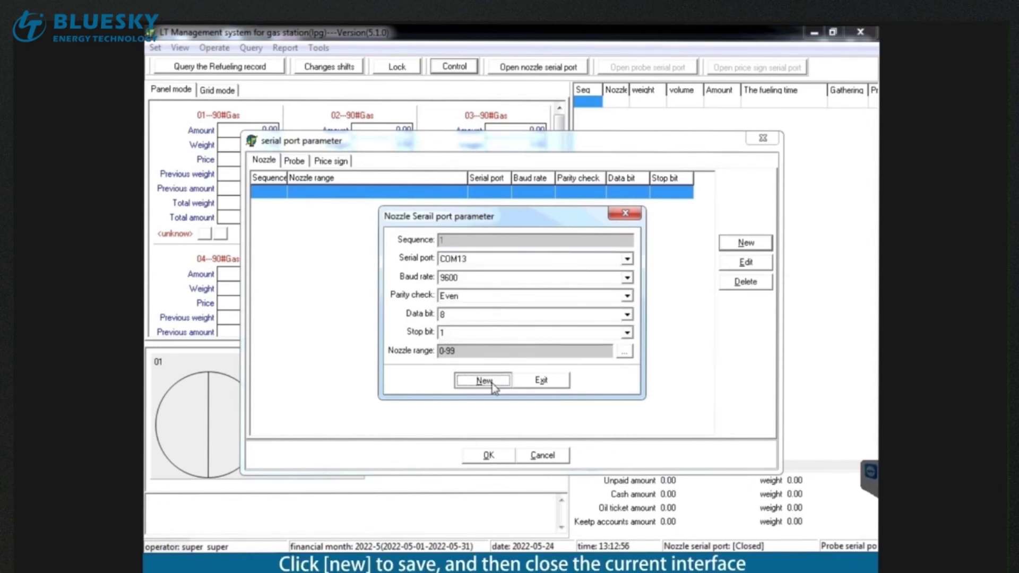
pyautogui.click(633, 217)
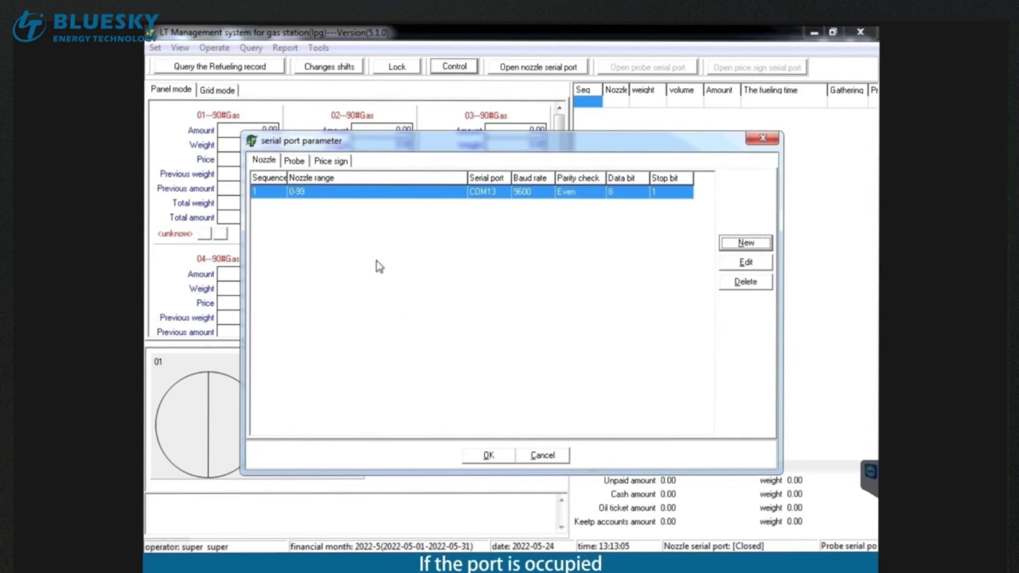
# Verify the probe uses COM2 and the price sign COM3, then save the serial port settings
pyautogui.click(296, 161)
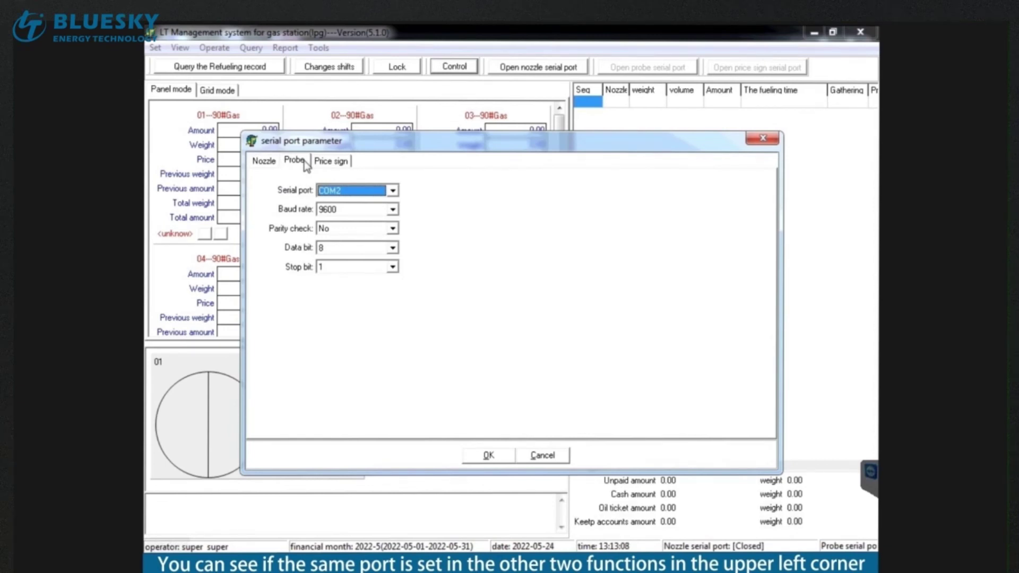
pyautogui.click(334, 161)
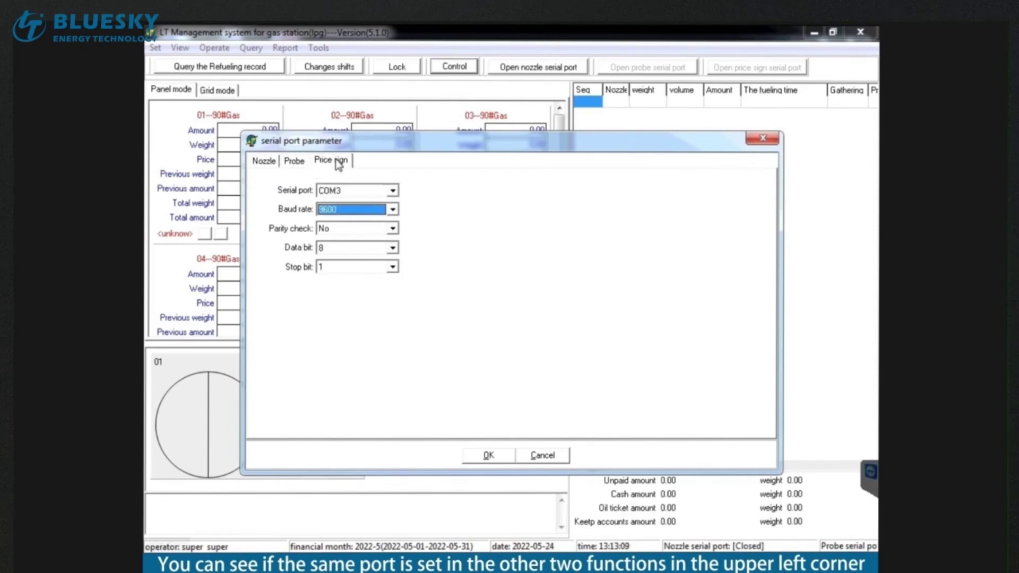
pyautogui.click(263, 162)
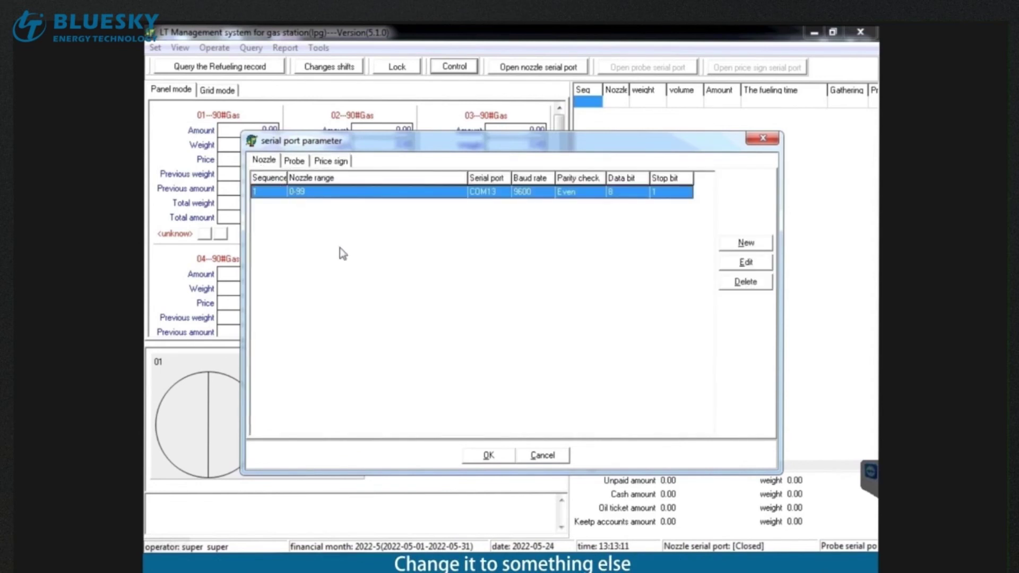
pyautogui.click(488, 456)
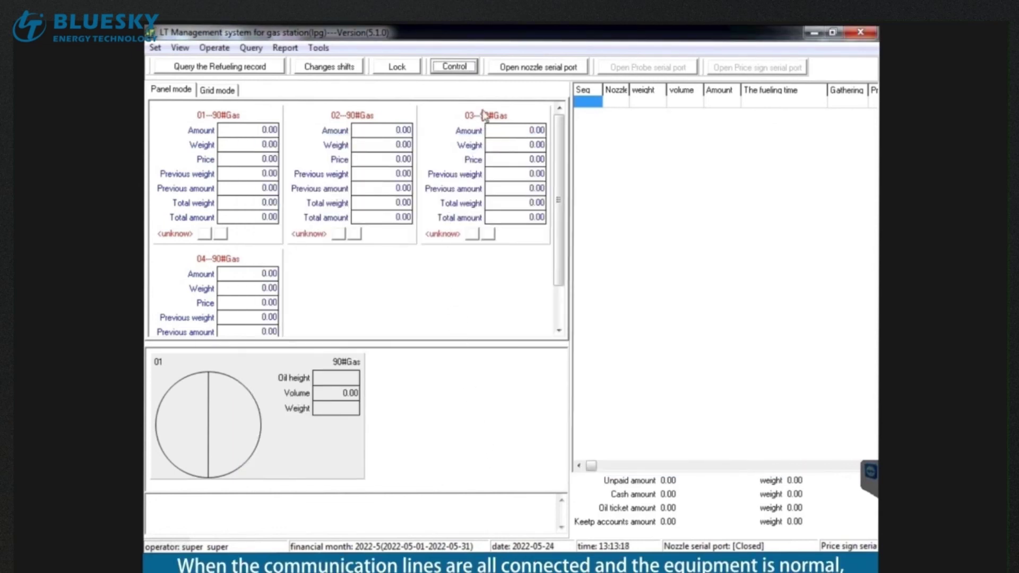
# Open the nozzle serial port so nozzles 01–04 show live data at 7.89, then widen their panels into one row
pyautogui.click(552, 74)
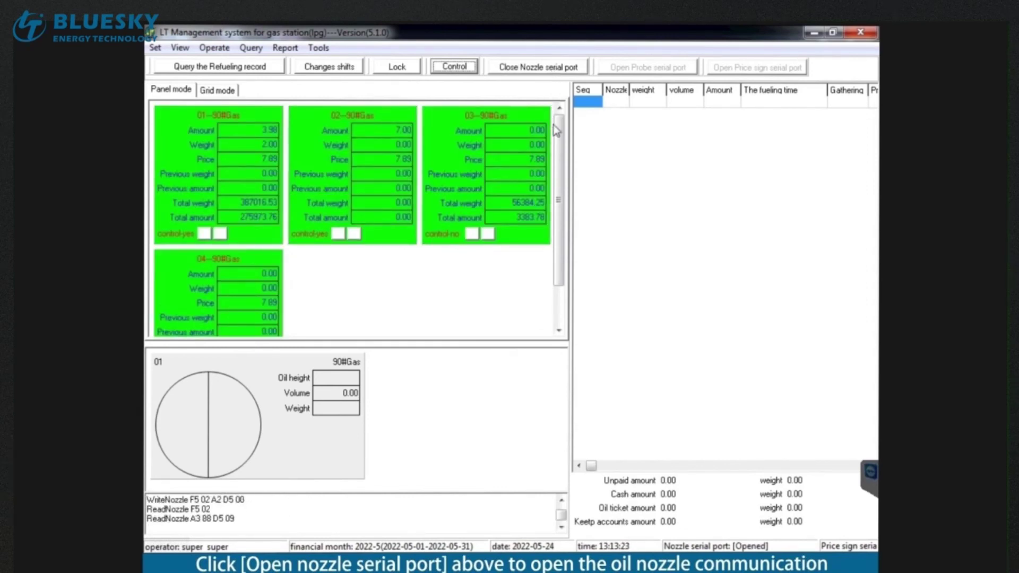
pyautogui.moveTo(557, 147); pyautogui.dragTo(559, 201)
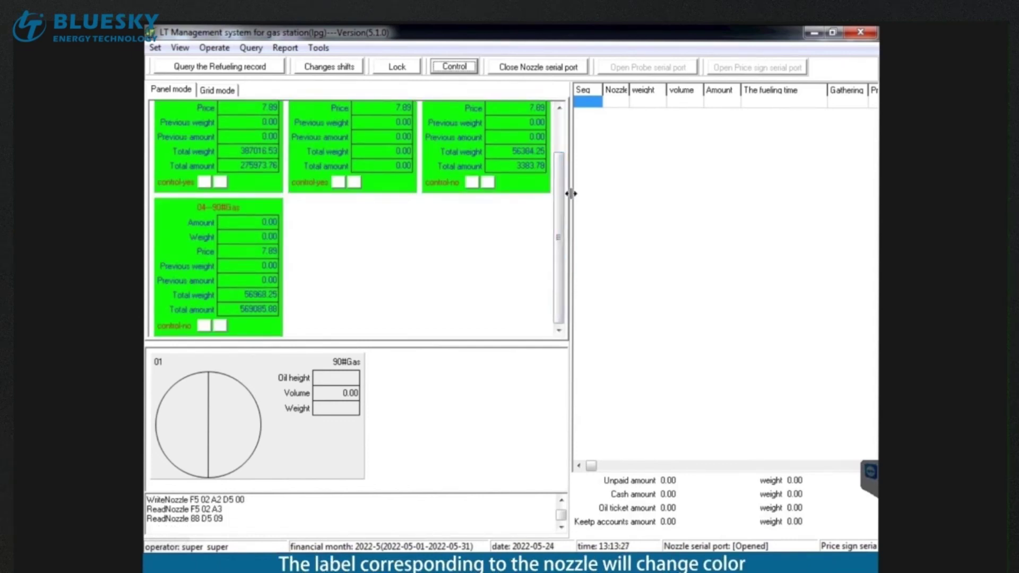
pyautogui.moveTo(570, 194); pyautogui.dragTo(708, 196)
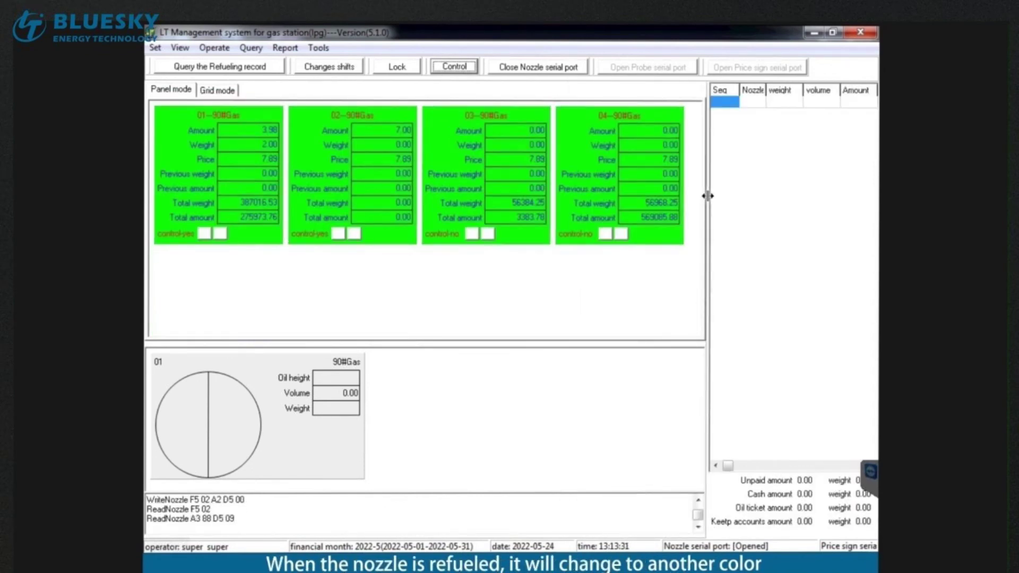